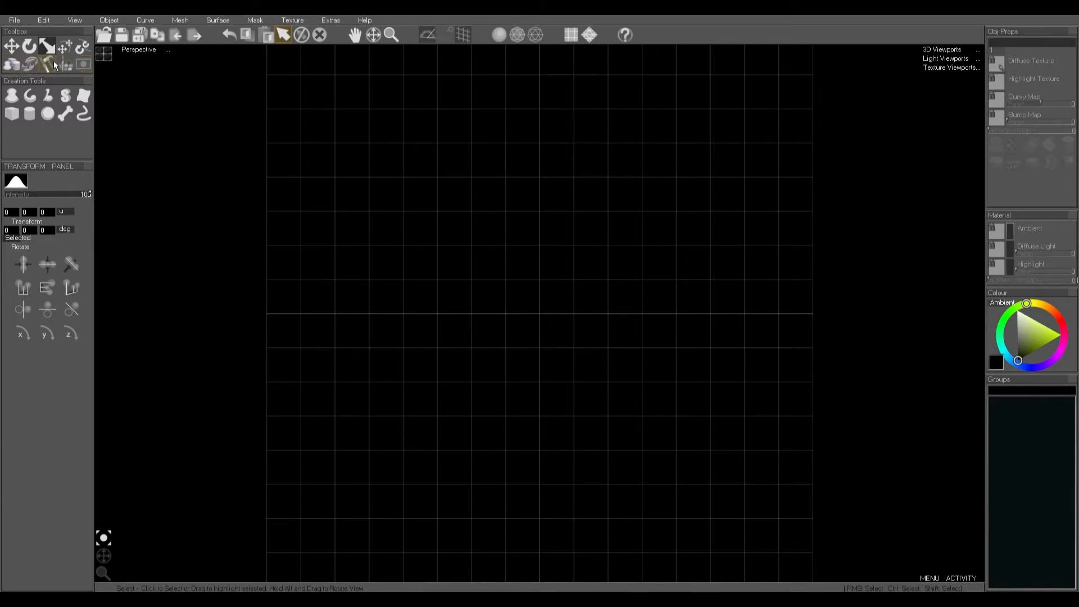
# Step: Draw an S-shaped tube across the centre of the grid with the Create Line tool
pyautogui.click(17, 66)
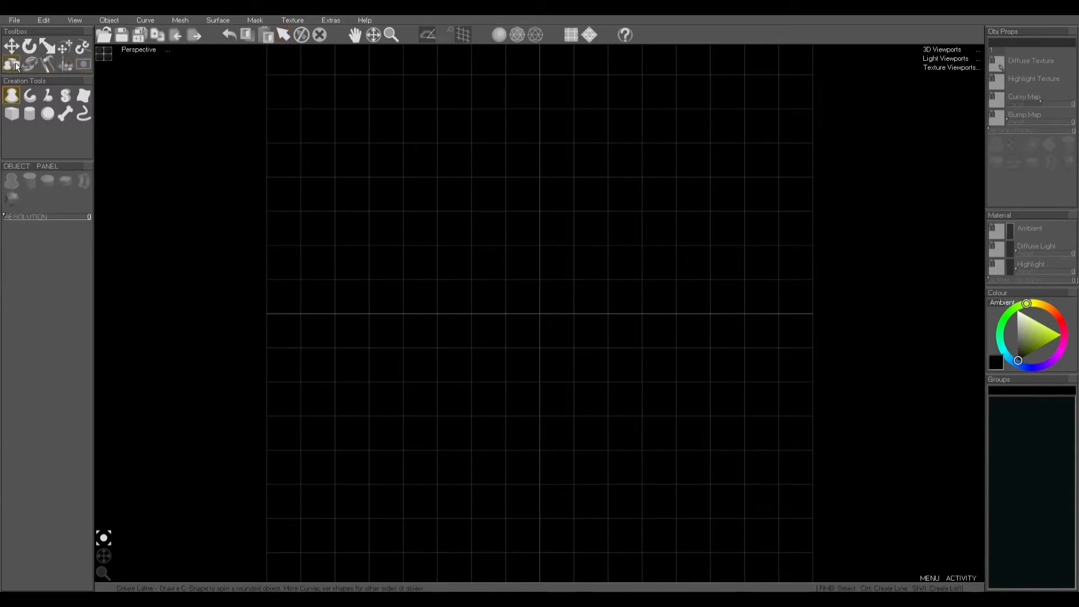
pyautogui.click(30, 96)
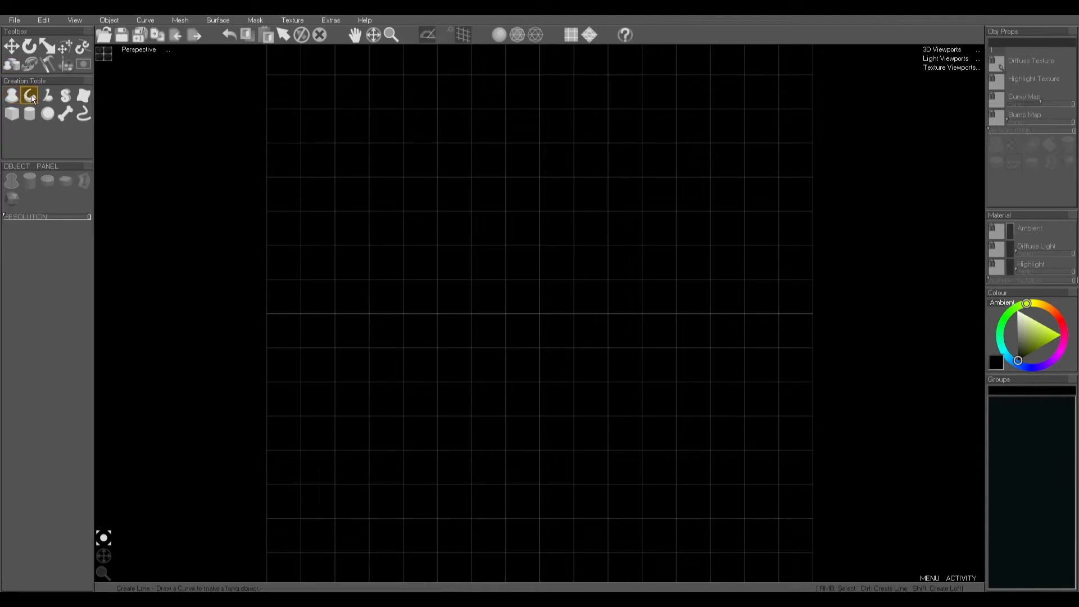
pyautogui.moveTo(568, 135)
pyautogui.mouseDown()
pyautogui.moveTo(462, 132)
pyautogui.moveTo(444, 248)
pyautogui.moveTo(615, 291)
pyautogui.moveTo(660, 387)
pyautogui.moveTo(562, 458)
pyautogui.moveTo(423, 395)
pyautogui.mouseUp()
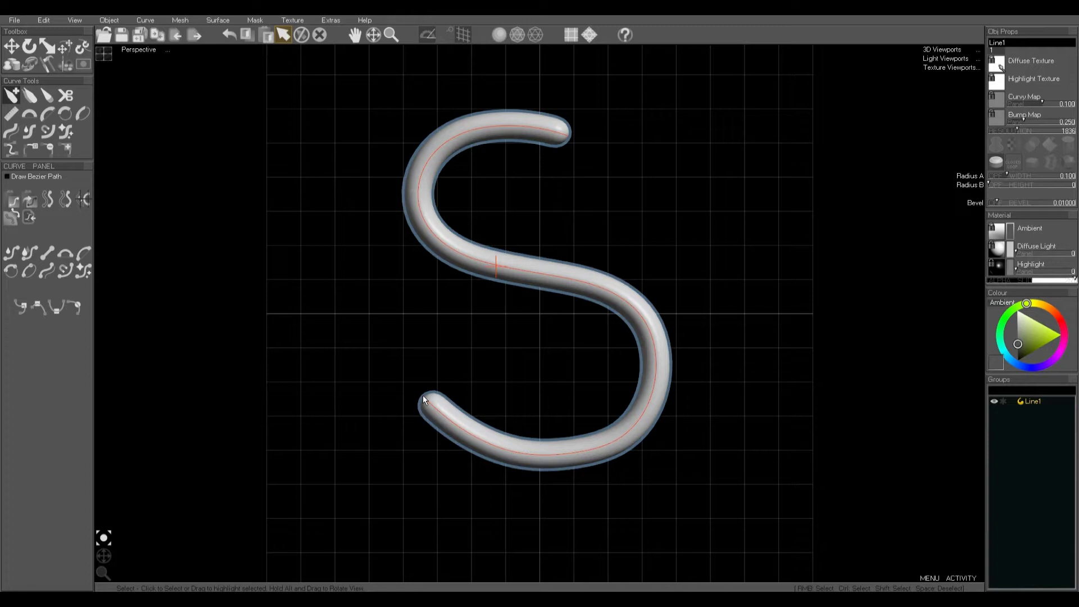
# Step: Reshape the S-shaped tube with Soft Move by pulling its upper bend and both ends, and deselect it
pyautogui.press('d')
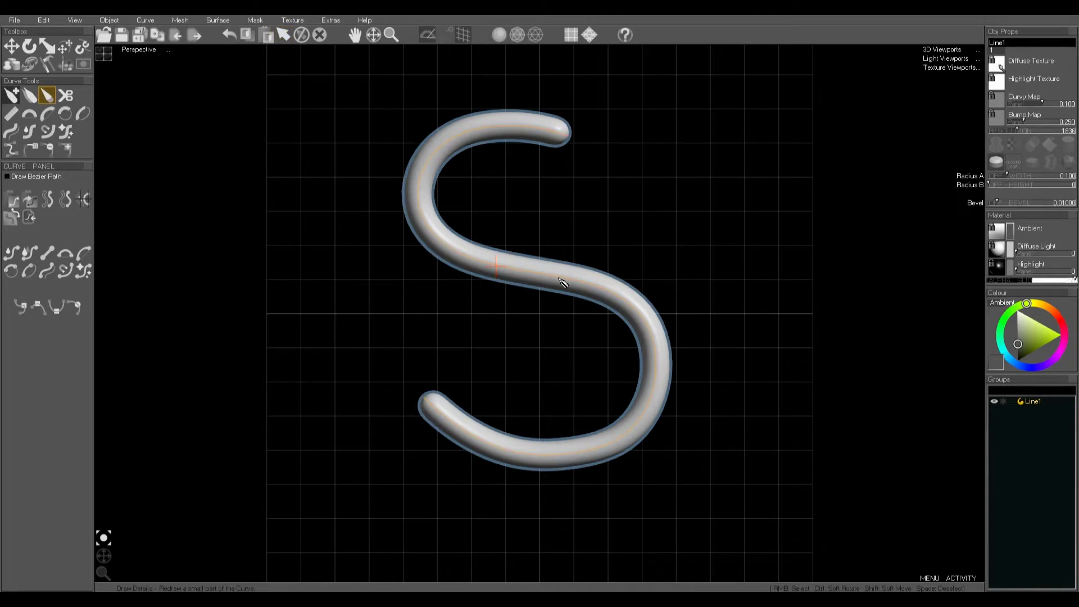
pyautogui.click(64, 46)
pyautogui.moveTo(464, 249); pyautogui.dragTo(470, 287)
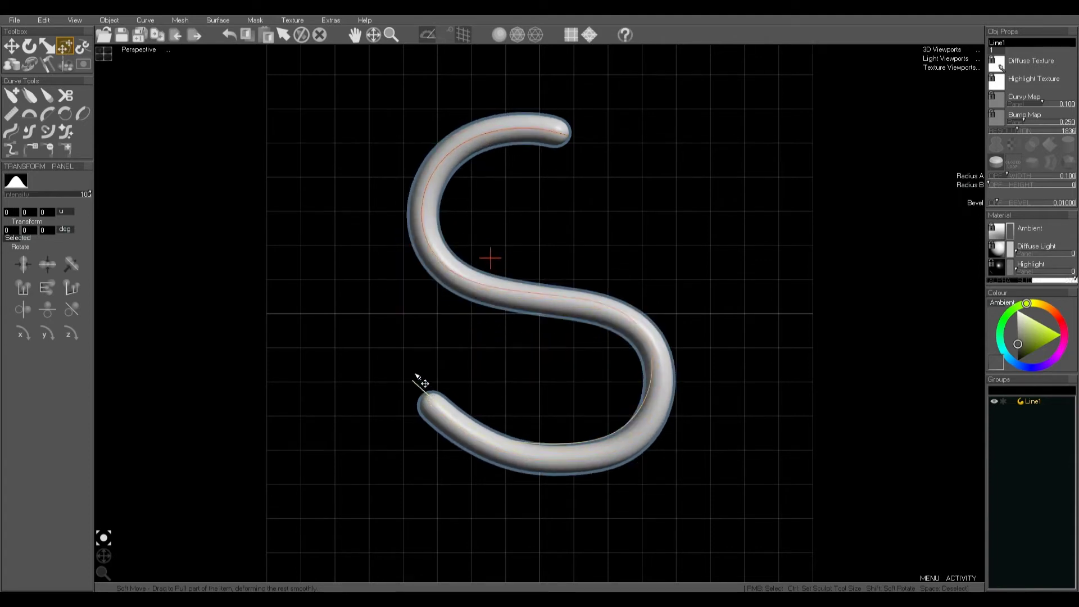
pyautogui.moveTo(422, 381); pyautogui.dragTo(411, 368)
pyautogui.moveTo(583, 142); pyautogui.dragTo(609, 193)
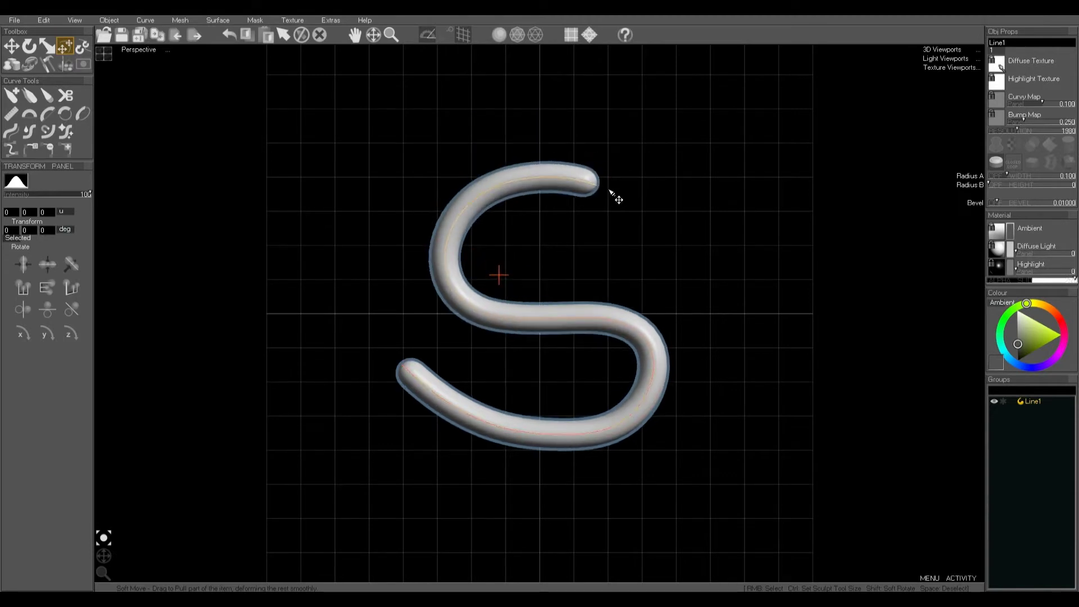
pyautogui.press('space')
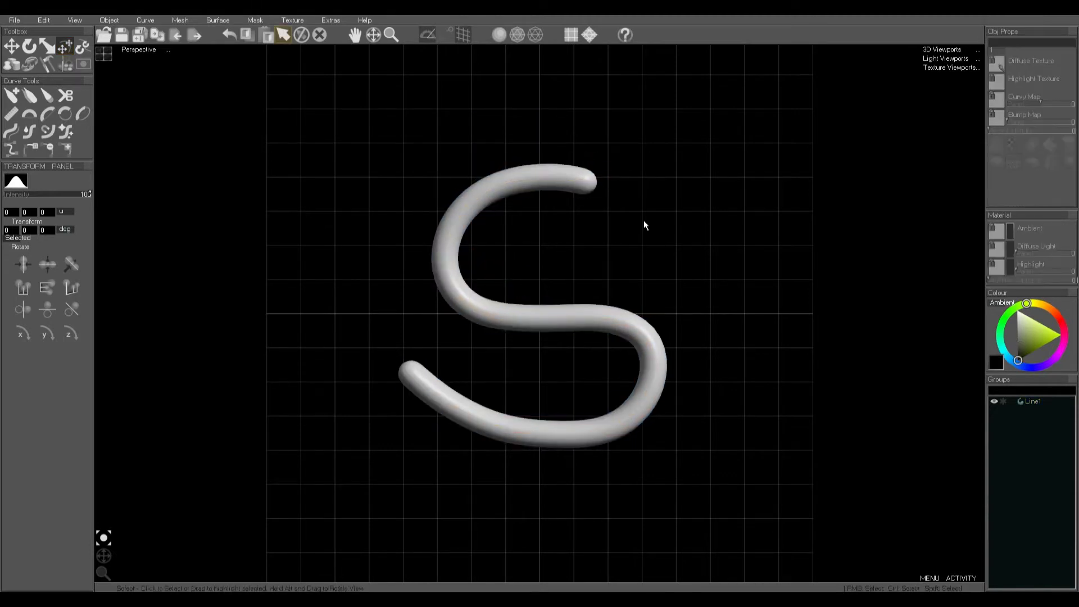
# Step: Select the S-shaped tube, shift it slightly with Move and turn it with Rotate
pyautogui.click(540, 318)
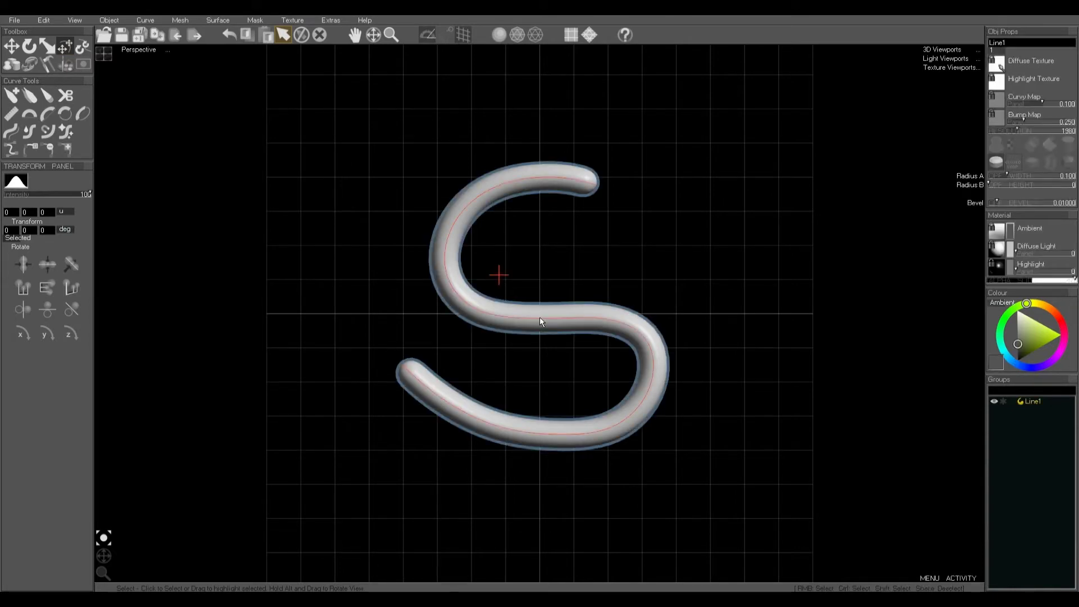
pyautogui.click(11, 46)
pyautogui.moveTo(551, 287); pyautogui.dragTo(513, 294)
pyautogui.click(37, 51)
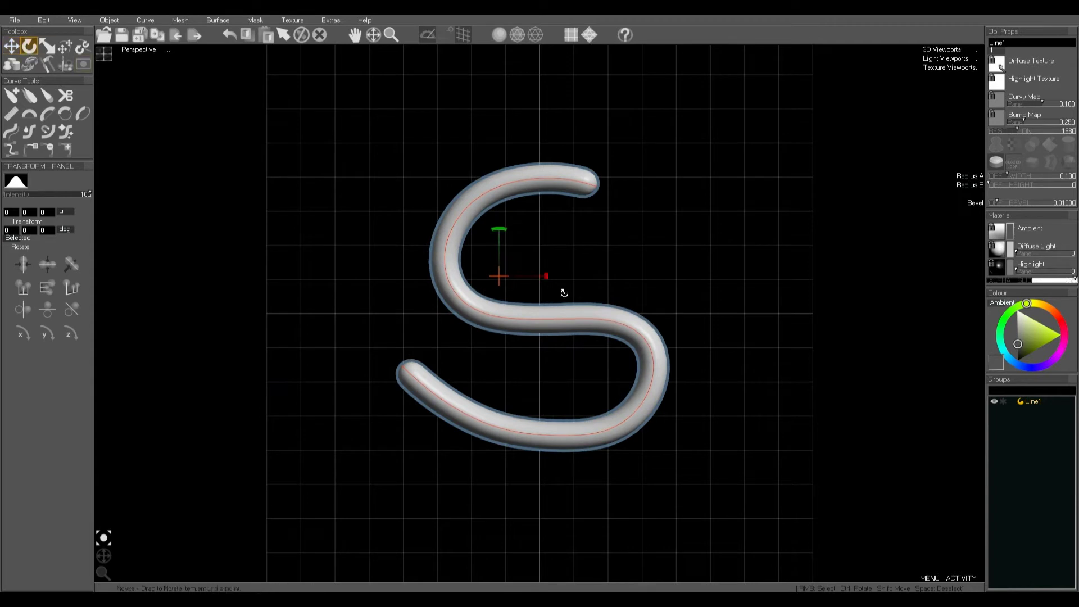
pyautogui.moveTo(495, 228); pyautogui.dragTo(431, 284)
# Step: Scale the S-shaped tube up and back down to fit well within the grid, and deselect it
pyautogui.click(50, 50)
pyautogui.moveTo(508, 287); pyautogui.dragTo(571, 297)
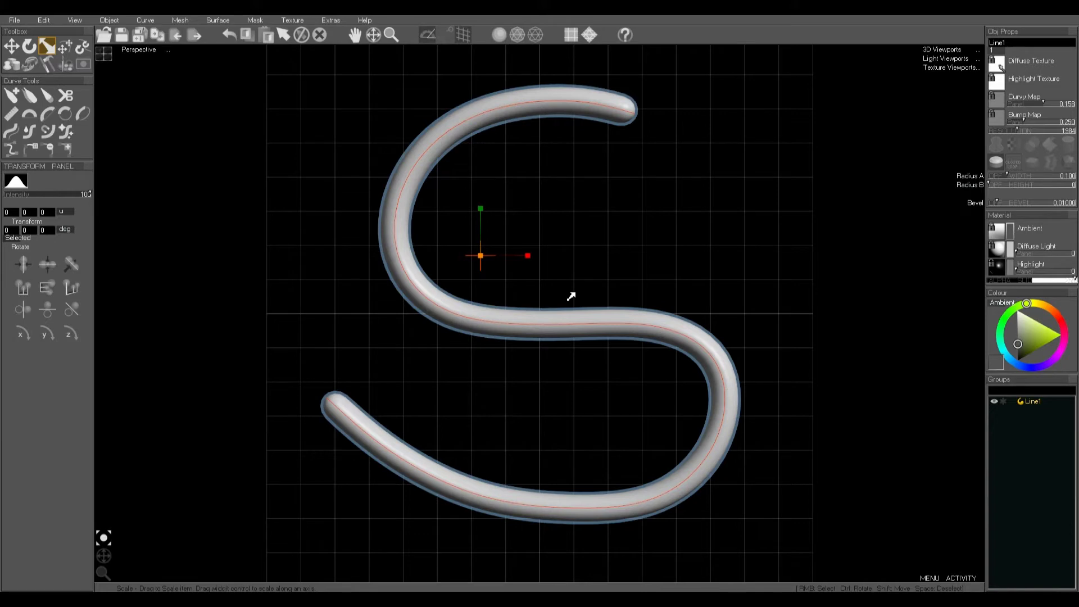
pyautogui.moveTo(511, 320); pyautogui.dragTo(500, 345)
pyautogui.press('space')
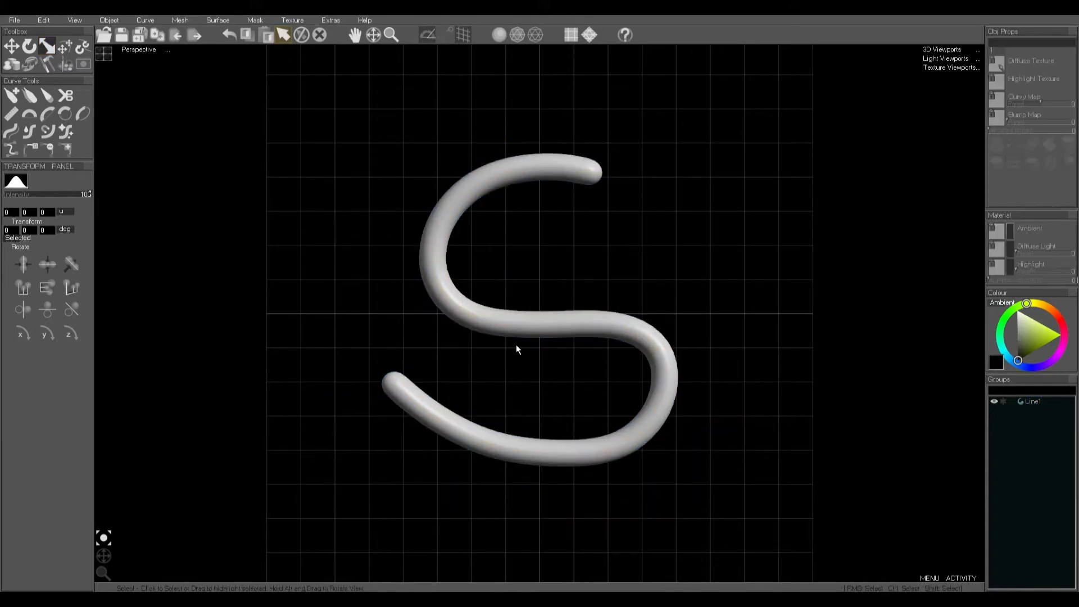
# Step: Move the S-shaped tube to the left part of the grid to free space beside it
pyautogui.click(549, 332)
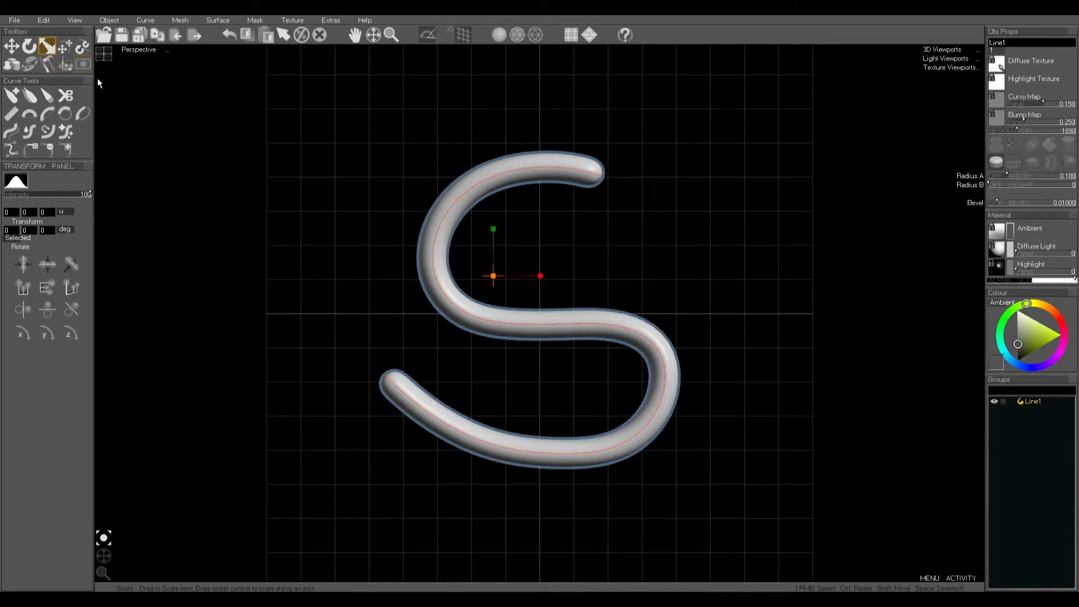
pyautogui.press('shift')
pyautogui.moveTo(556, 314); pyautogui.dragTo(367, 314)
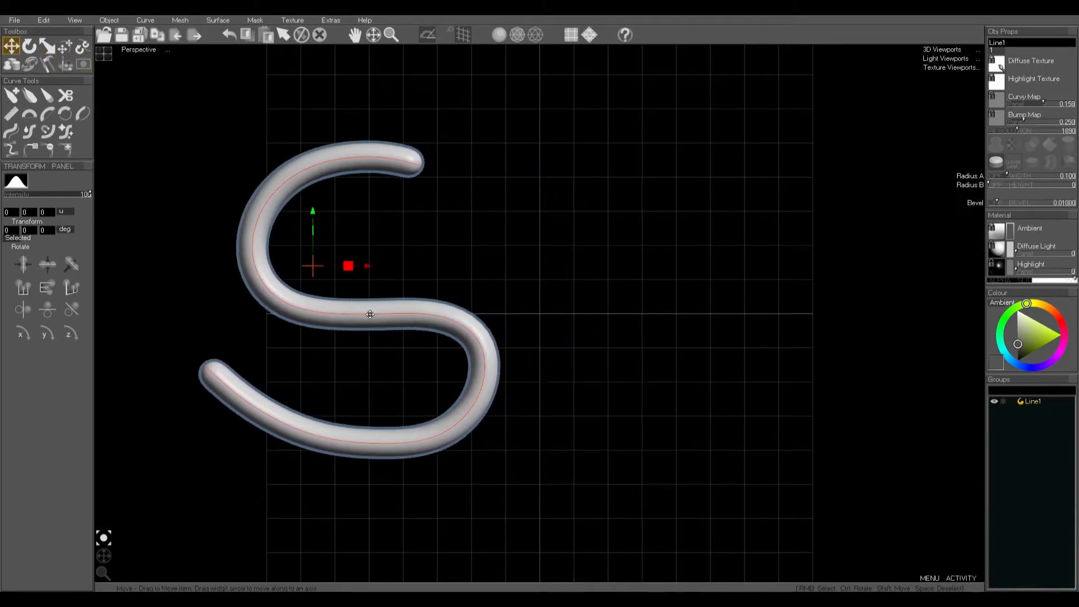
pyautogui.press('space')
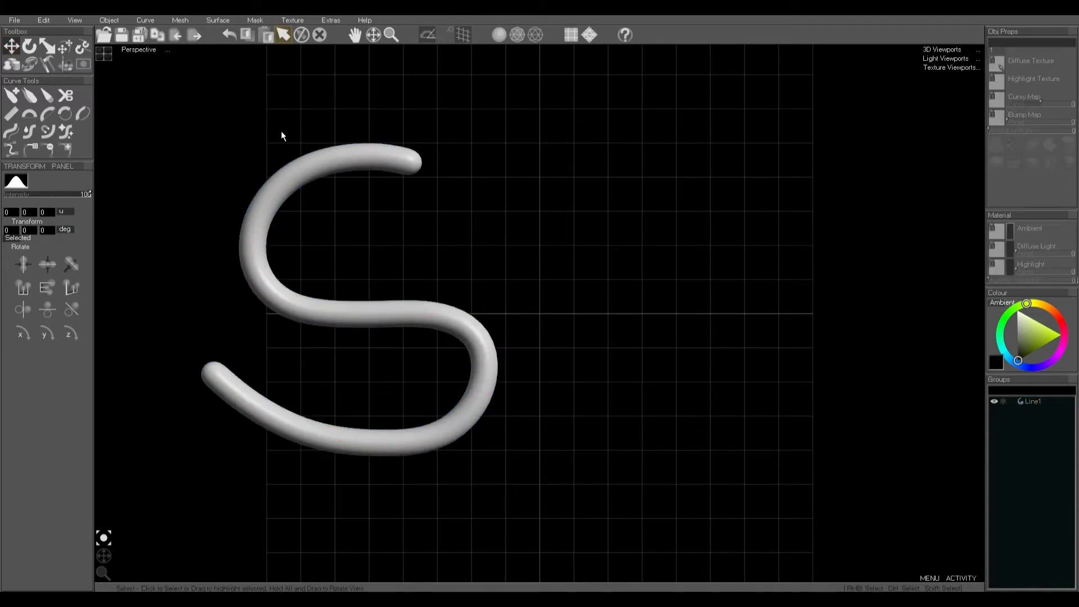
# Step: Create a lathe object beside the tube from a curve with a pinched waist, and add a second, nearly straight curve as its right side
pyautogui.click(14, 65)
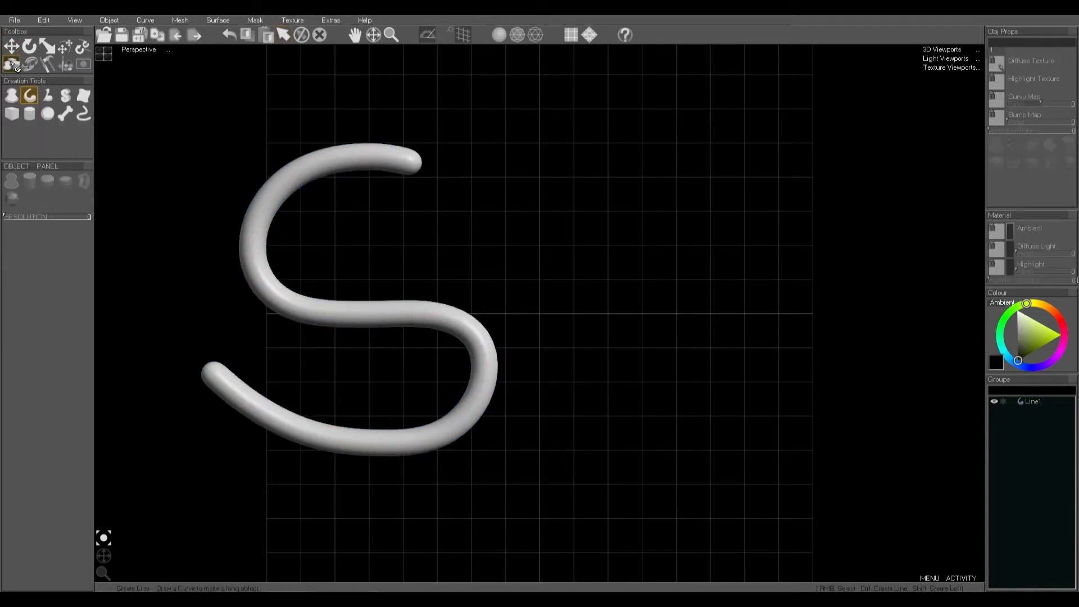
pyautogui.click(14, 96)
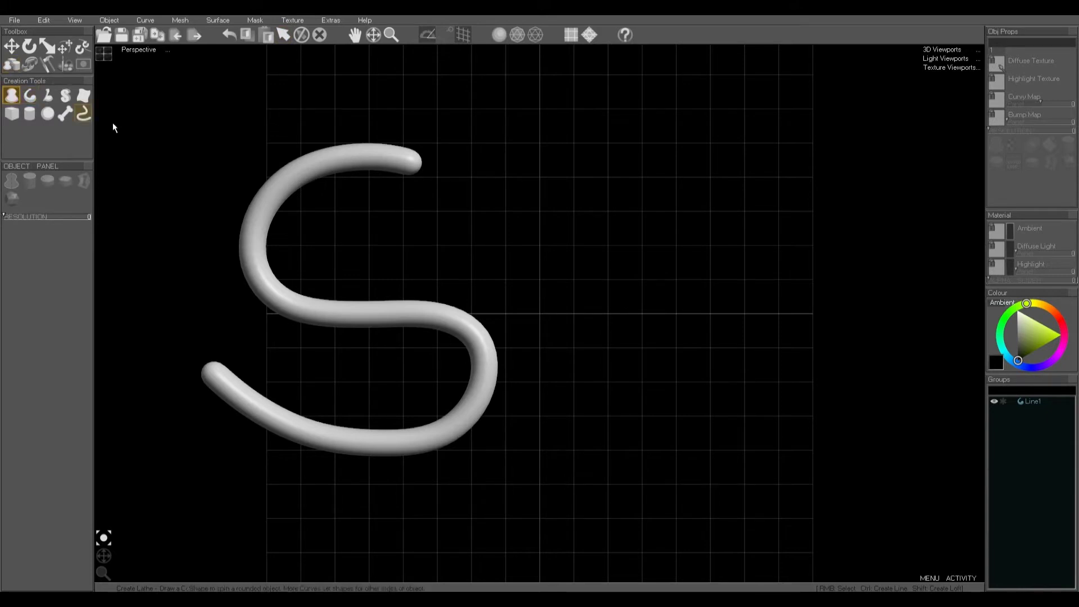
pyautogui.moveTo(683, 154)
pyautogui.mouseDown()
pyautogui.moveTo(602, 163)
pyautogui.moveTo(559, 219)
pyautogui.moveTo(583, 279)
pyautogui.moveTo(564, 422)
pyautogui.moveTo(648, 446)
pyautogui.moveTo(695, 444)
pyautogui.mouseUp()
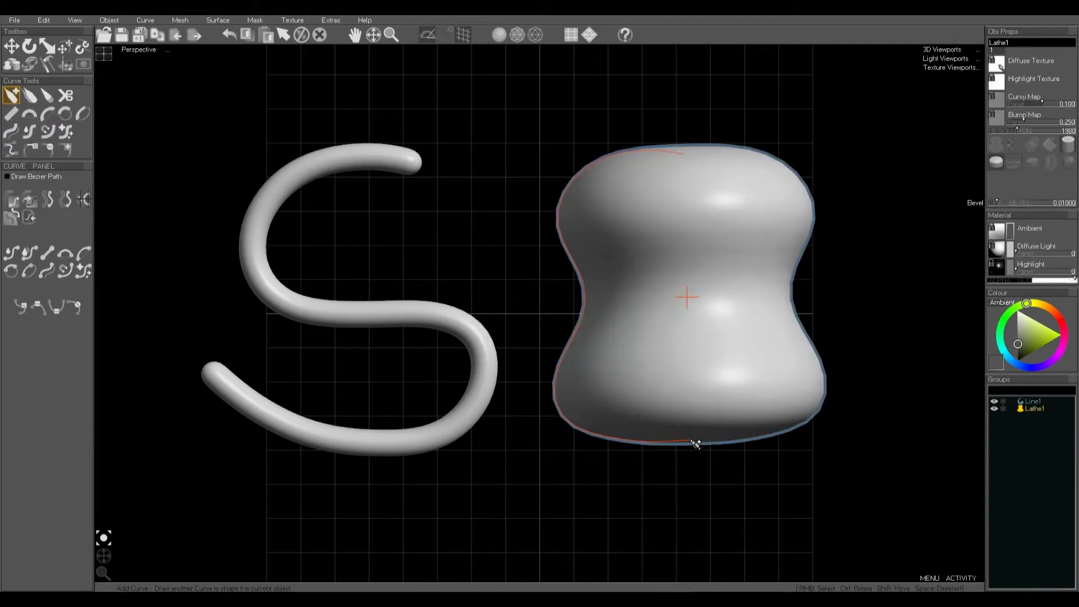
pyautogui.moveTo(700, 152)
pyautogui.mouseDown()
pyautogui.moveTo(776, 159)
pyautogui.moveTo(820, 216)
pyautogui.moveTo(822, 278)
pyautogui.moveTo(808, 413)
pyautogui.moveTo(755, 440)
pyautogui.moveTo(705, 442)
pyautogui.mouseUp()
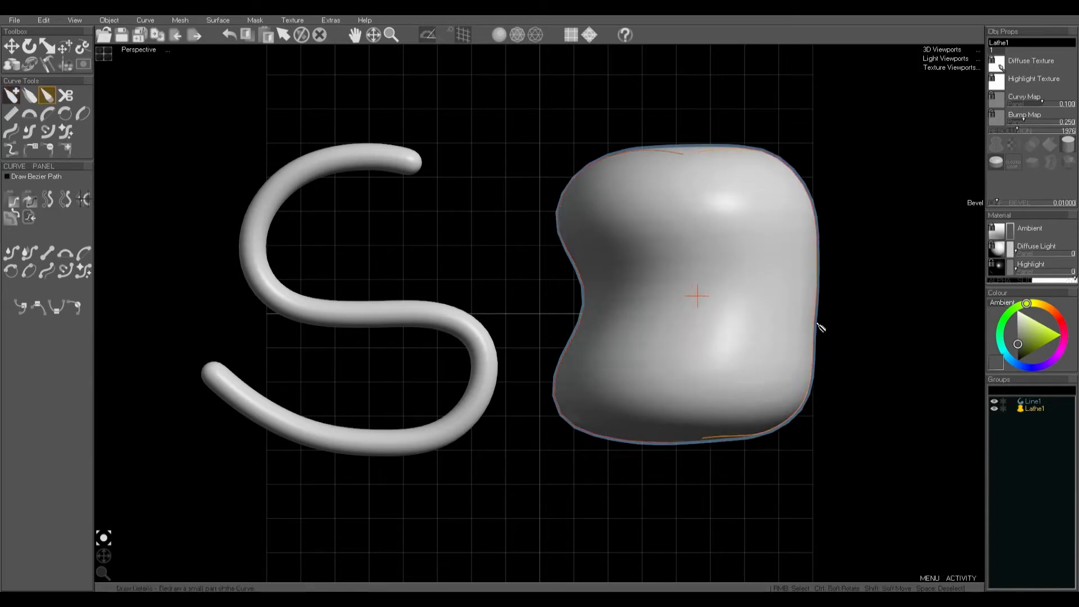
# Step: Pull the lathe object's left and right profile curves inward with Soft Move to narrow the shape, and deselect it
pyautogui.keyDown('shift'); pyautogui.moveTo(821, 296); pyautogui.dragTo(802, 313); pyautogui.keyUp('shift')
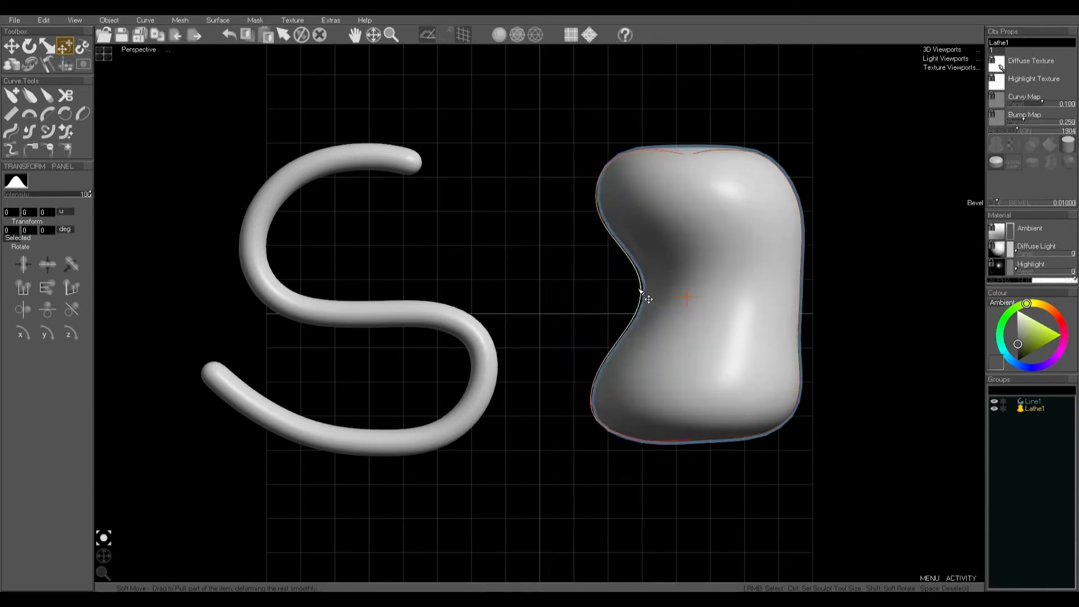
pyautogui.moveTo(618, 294); pyautogui.dragTo(612, 293)
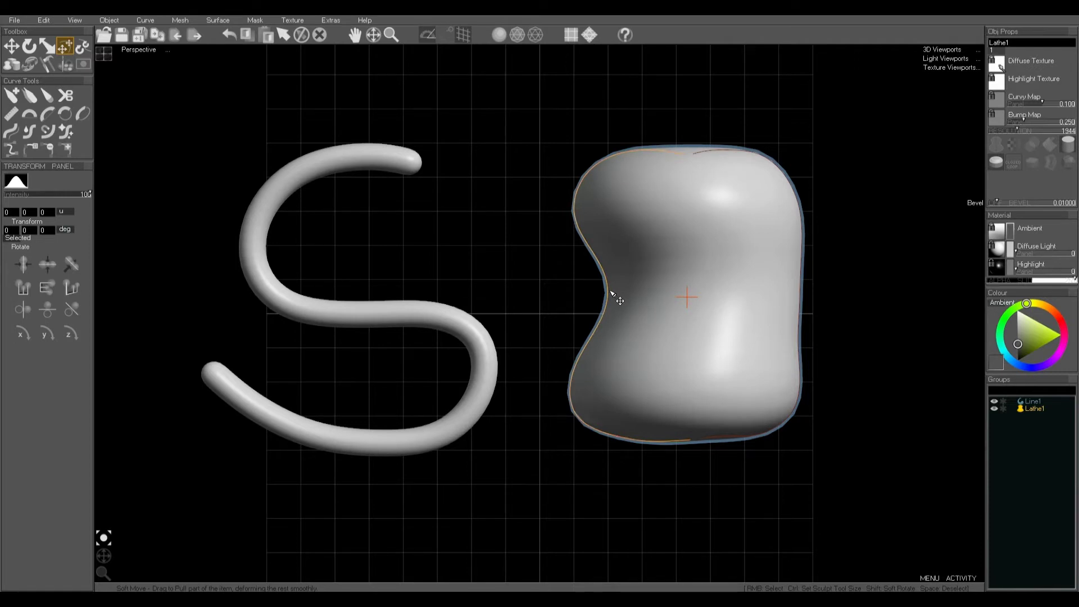
pyautogui.moveTo(804, 285)
pyautogui.mouseDown()
pyautogui.moveTo(754, 284)
pyautogui.moveTo(797, 283)
pyautogui.mouseUp()
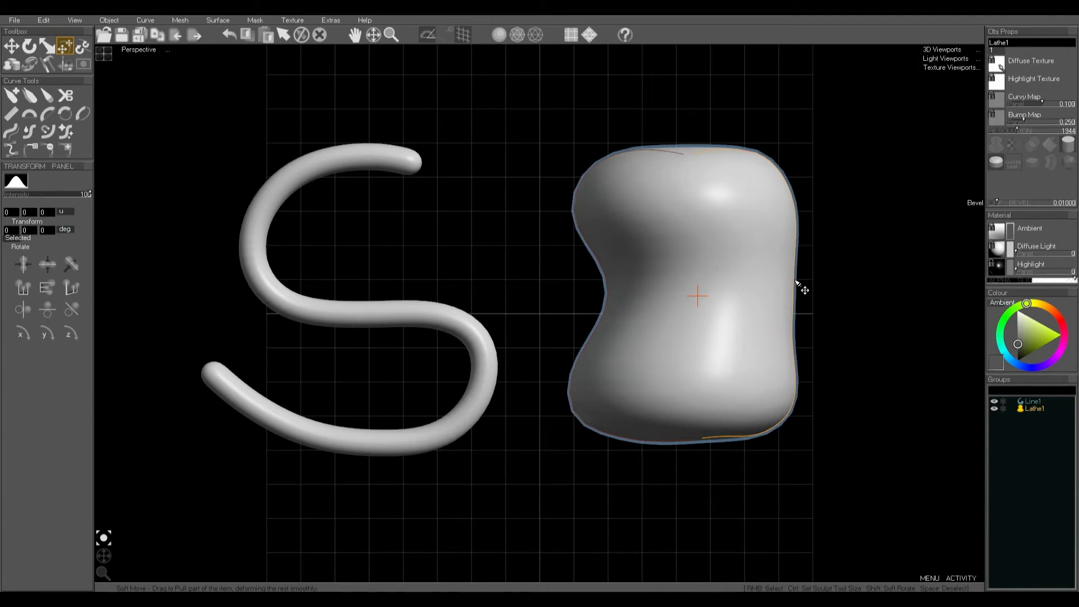
pyautogui.moveTo(612, 294)
pyautogui.mouseDown()
pyautogui.moveTo(578, 298)
pyautogui.moveTo(617, 297)
pyautogui.mouseUp()
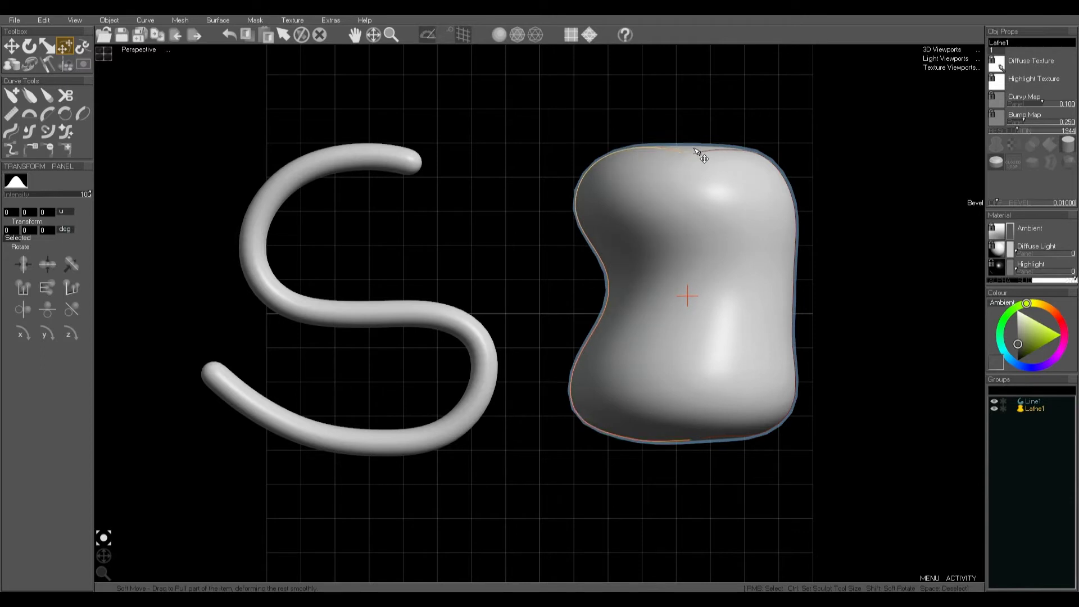
pyautogui.press('space')
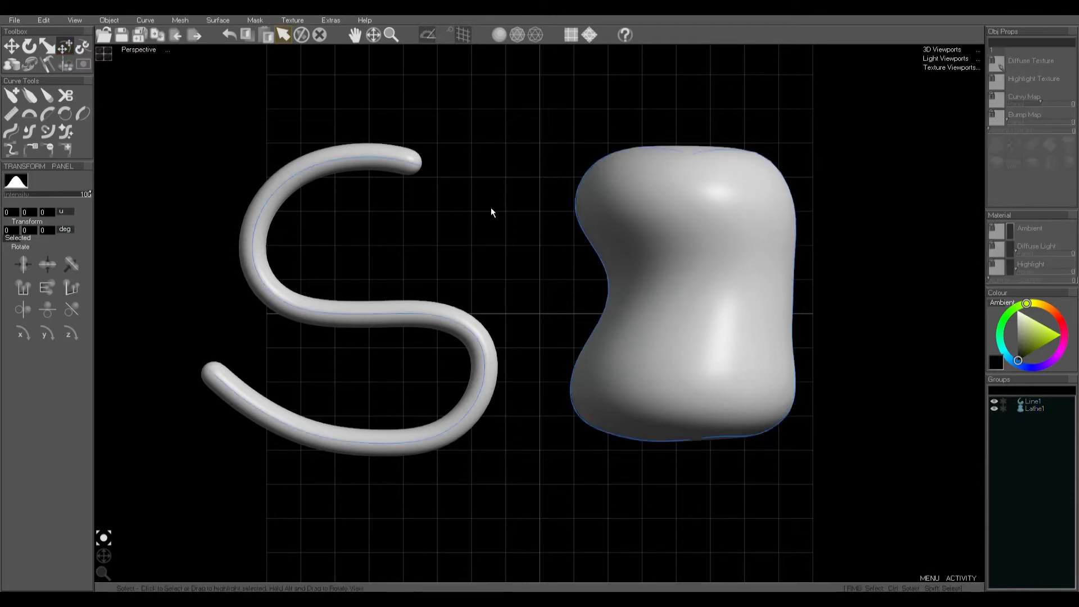
# Step: Select and deselect the S-shaped tube and the lathe object one after the other
pyautogui.click(460, 325)
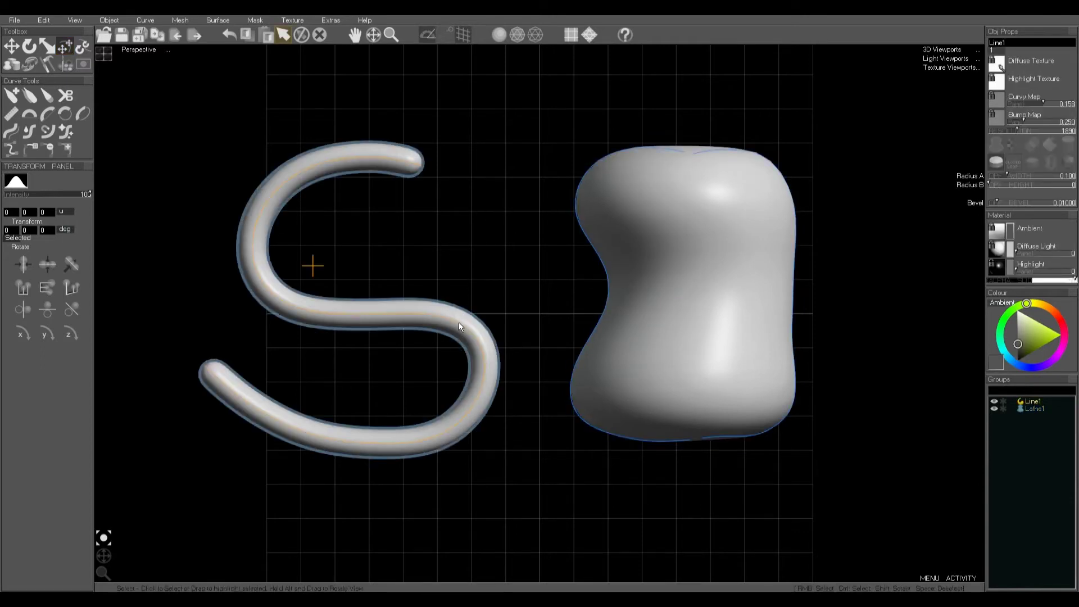
pyautogui.press('space')
pyautogui.click(594, 326)
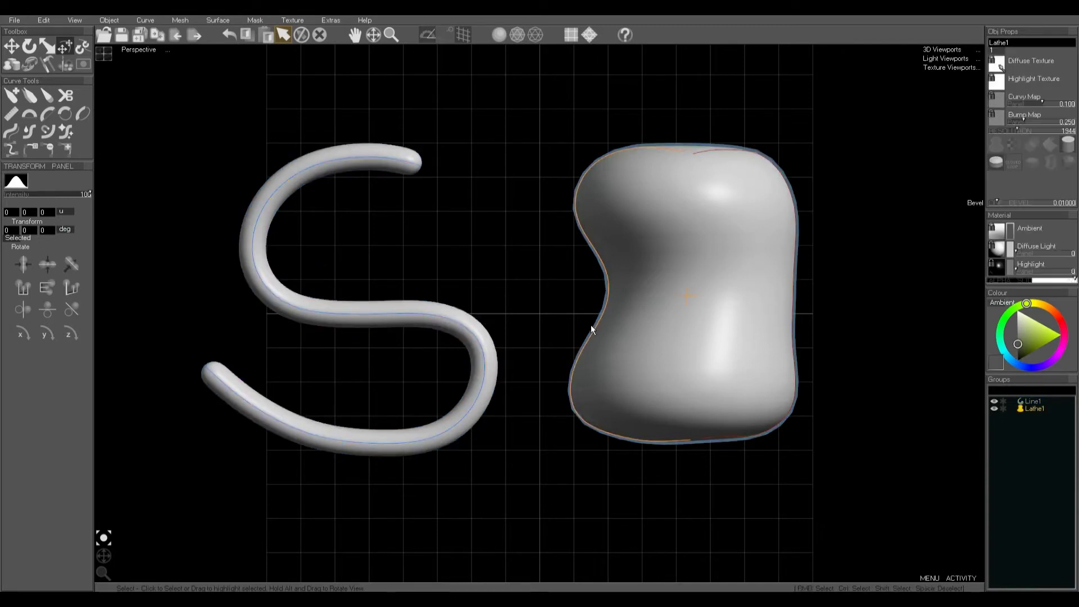
pyautogui.press('space')
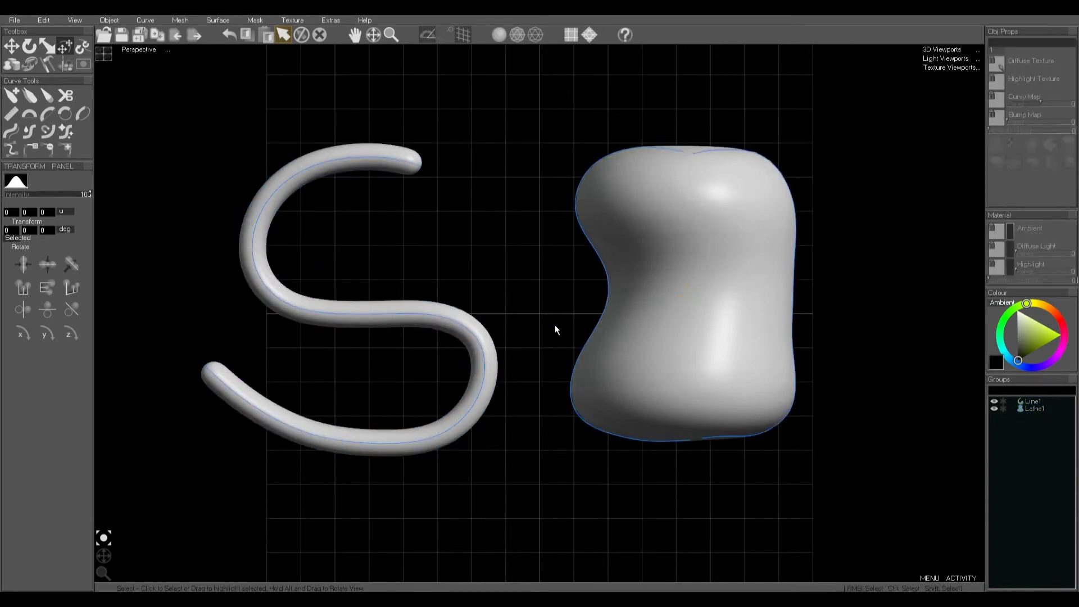
# Step: Nudge the S-shaped tube and the lathe object slightly upward with Move, deselecting each one
pyautogui.click(476, 332)
pyautogui.press('m')
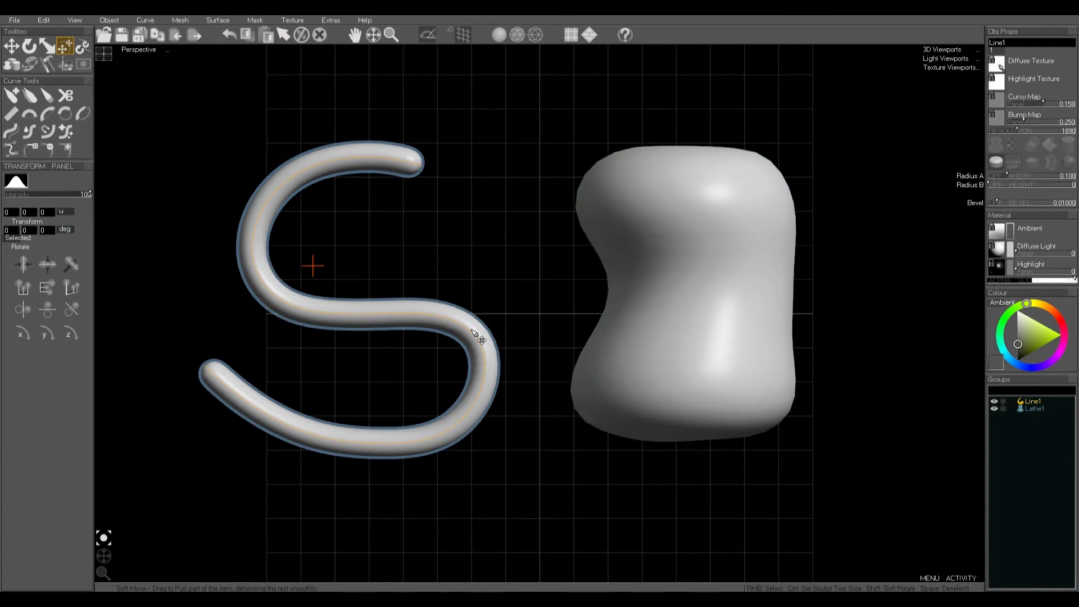
pyautogui.click(11, 47)
pyautogui.press('space')
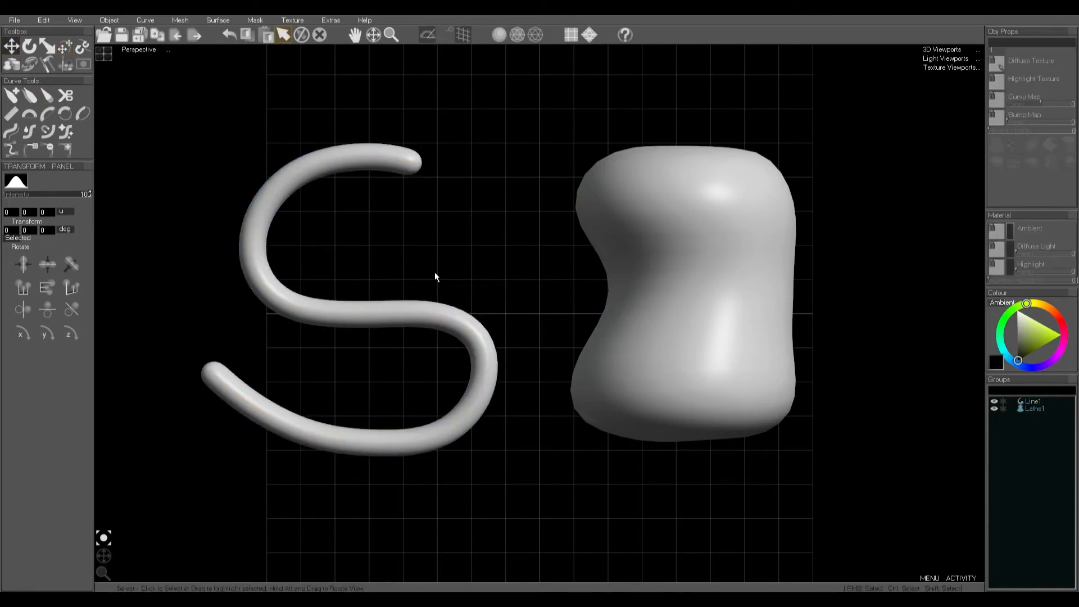
pyautogui.click(415, 311)
pyautogui.moveTo(422, 291)
pyautogui.mouseDown()
pyautogui.moveTo(425, 247)
pyautogui.moveTo(424, 284)
pyautogui.mouseUp()
pyautogui.press('space')
pyautogui.click(674, 280)
pyautogui.moveTo(659, 297)
pyautogui.mouseDown()
pyautogui.moveTo(640, 261)
pyautogui.moveTo(666, 289)
pyautogui.moveTo(656, 303)
pyautogui.mouseUp()
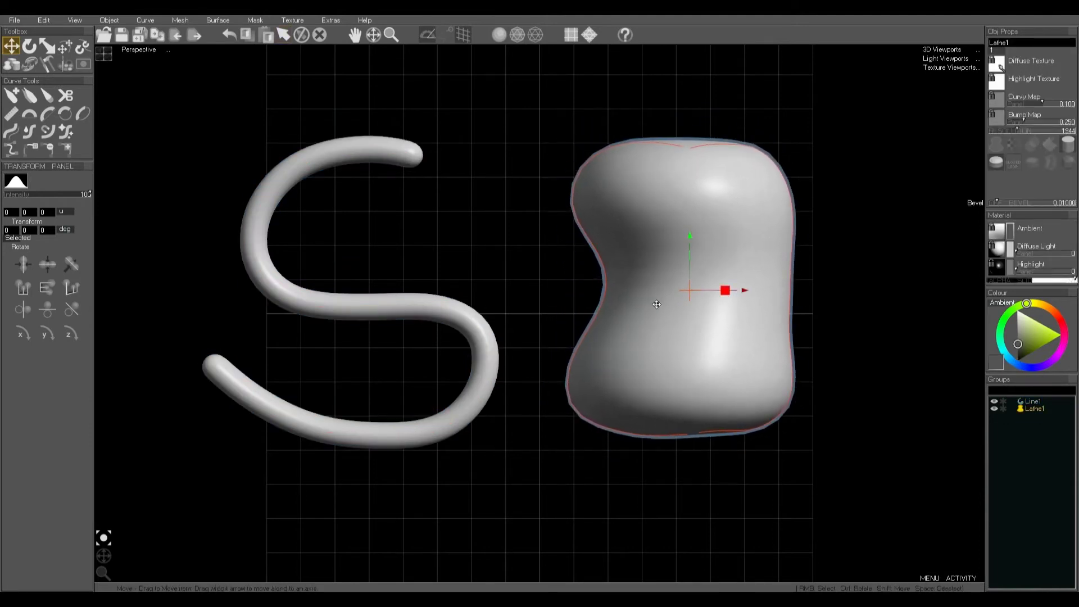
pyautogui.click(560, 294)
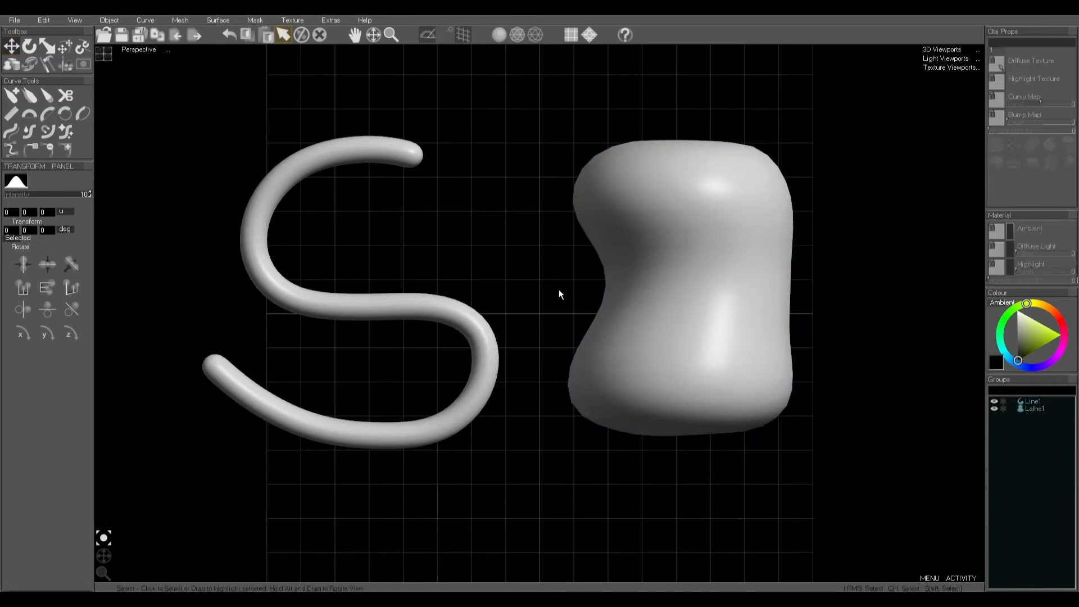
# Step: Orbit the view around the tube and the lathe object to inspect them in 3D, and return to a near-frontal view
pyautogui.click(373, 35)
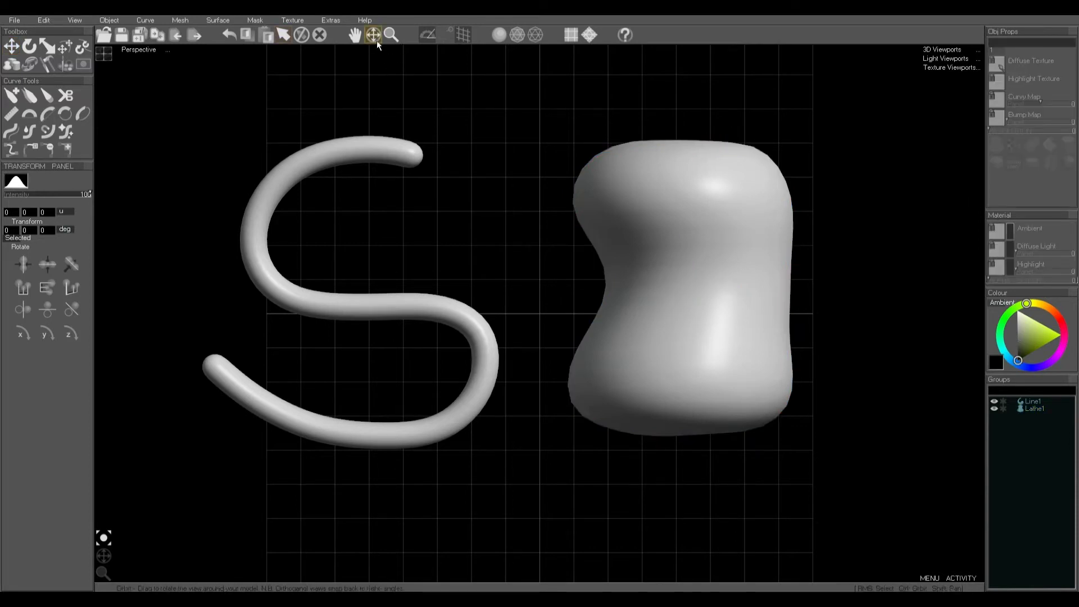
pyautogui.moveTo(542, 277); pyautogui.dragTo(501, 296)
pyautogui.press('v')
pyautogui.moveTo(512, 298); pyautogui.dragTo(540, 330)
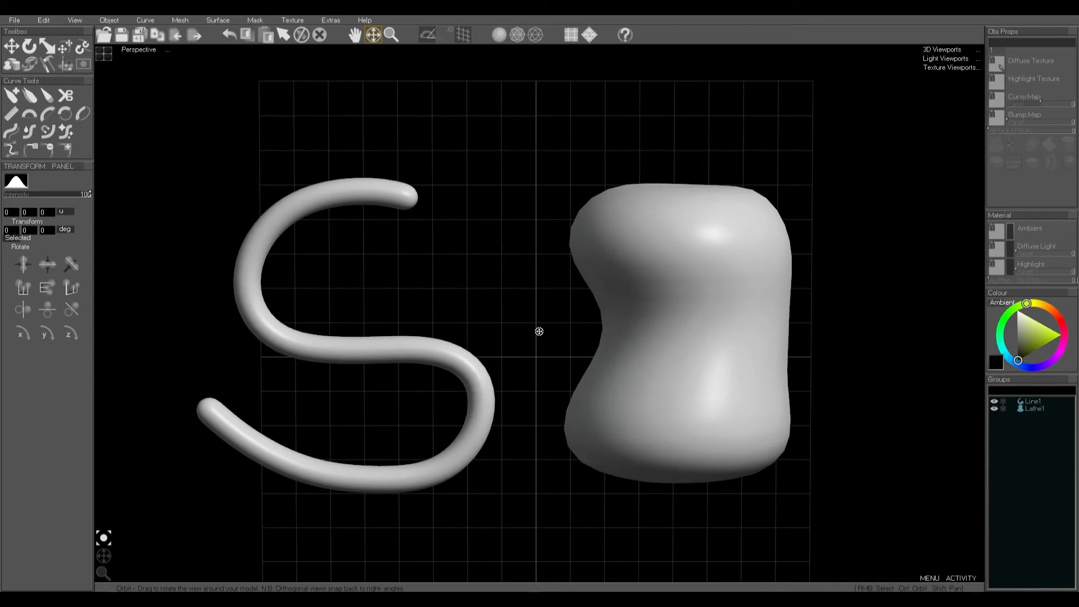
pyautogui.moveTo(538, 339); pyautogui.dragTo(540, 308)
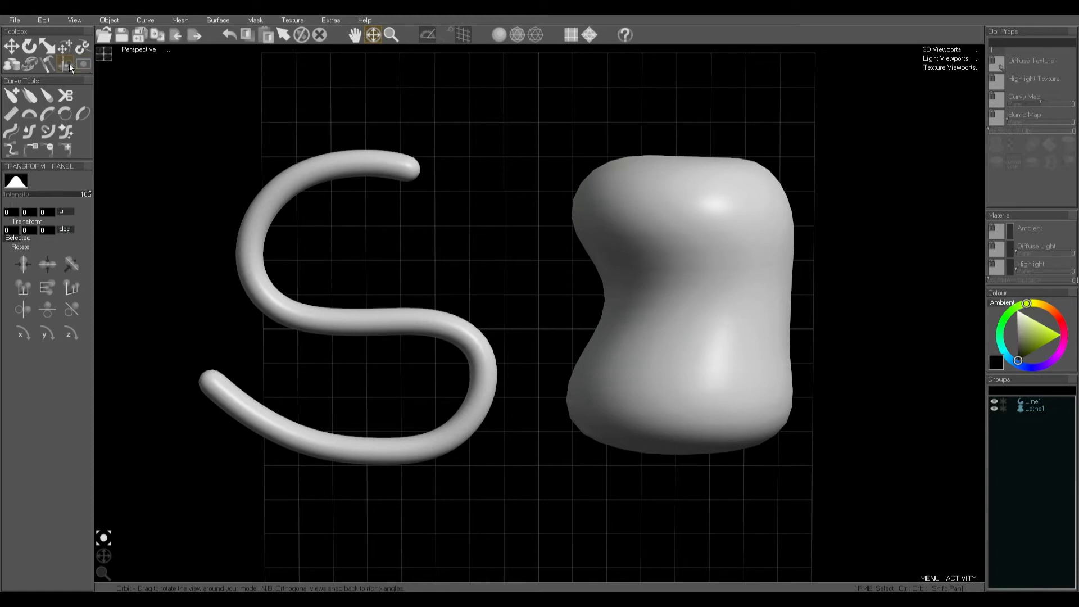
# Step: Select the lathe object and sculpt a raised ring on its upper half and a ridge around its lower half with Add
pyautogui.rightClick(675, 253)
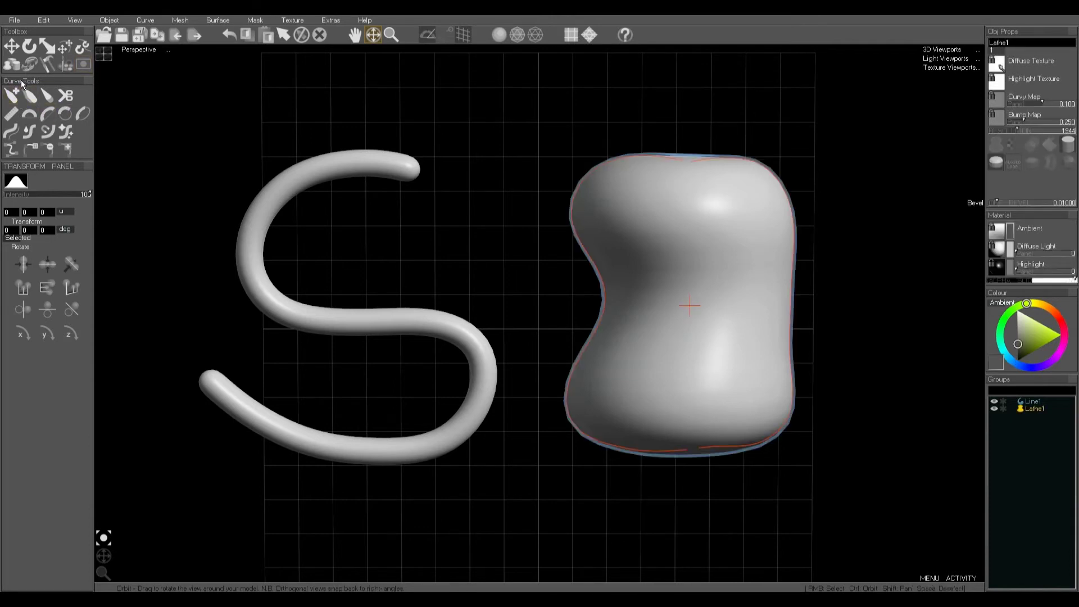
pyautogui.click(44, 63)
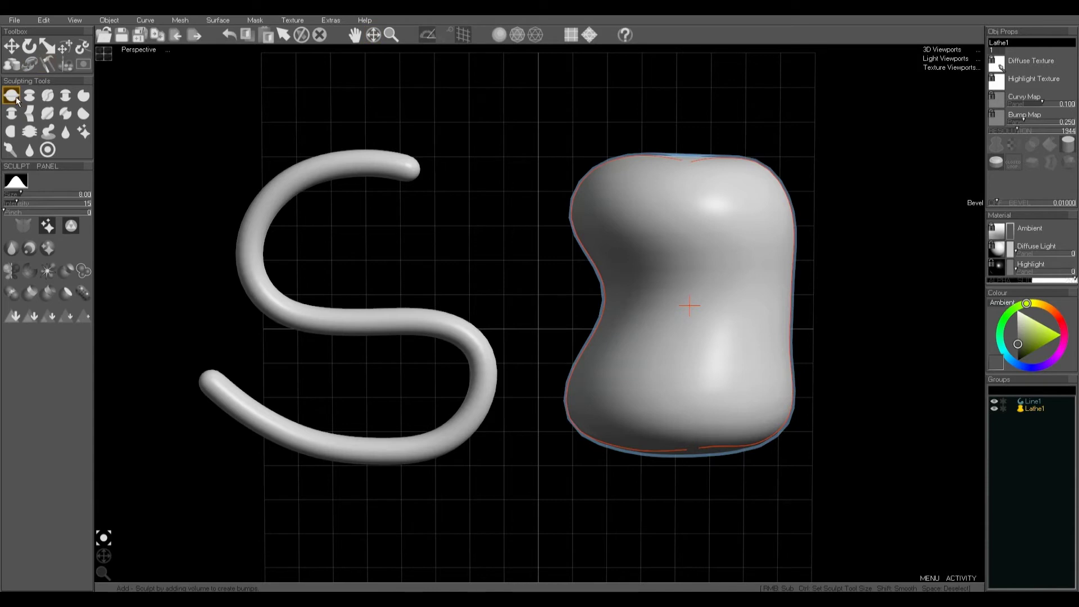
pyautogui.moveTo(674, 185)
pyautogui.mouseDown()
pyautogui.moveTo(652, 188)
pyautogui.moveTo(618, 258)
pyautogui.moveTo(737, 260)
pyautogui.moveTo(626, 224)
pyautogui.moveTo(737, 232)
pyautogui.moveTo(642, 308)
pyautogui.moveTo(624, 214)
pyautogui.moveTo(742, 228)
pyautogui.moveTo(691, 308)
pyautogui.moveTo(631, 243)
pyautogui.moveTo(712, 310)
pyautogui.mouseUp()
pyautogui.moveTo(687, 352)
pyautogui.mouseDown(button='right')
pyautogui.moveTo(642, 350)
pyautogui.moveTo(692, 418)
pyautogui.mouseUp(button='right')
pyautogui.moveTo(695, 421)
pyautogui.mouseDown()
pyautogui.moveTo(638, 360)
pyautogui.moveTo(737, 385)
pyautogui.moveTo(621, 382)
pyautogui.moveTo(662, 342)
pyautogui.moveTo(718, 405)
pyautogui.moveTo(616, 366)
pyautogui.moveTo(710, 361)
pyautogui.moveTo(646, 342)
pyautogui.mouseUp()
pyautogui.press('a')
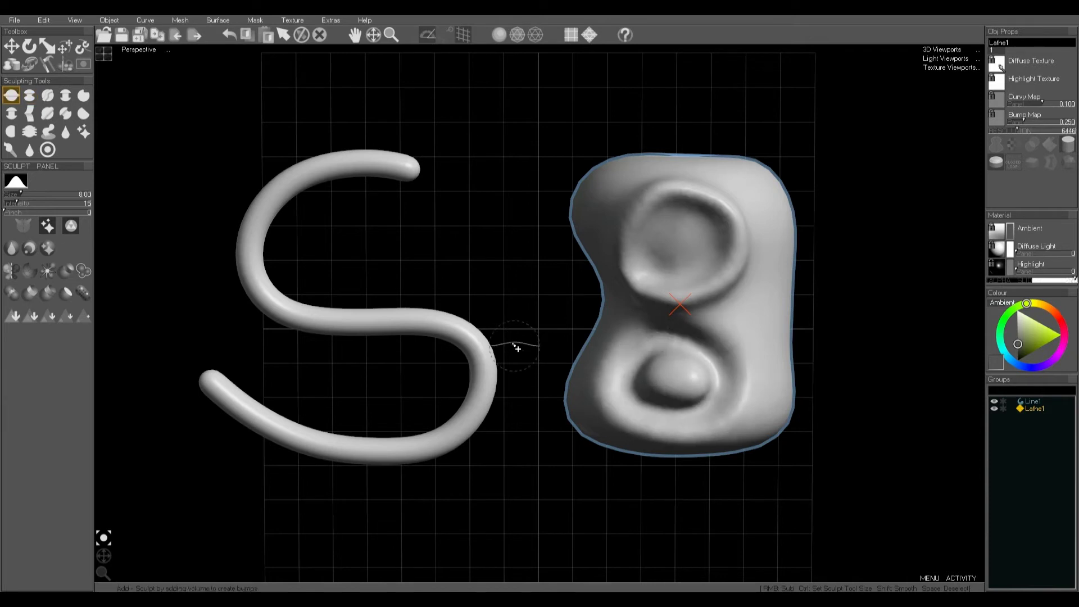
# Step: Paint a red looping stroke across the front of the lathe object on its diffuse texture
pyautogui.click(67, 66)
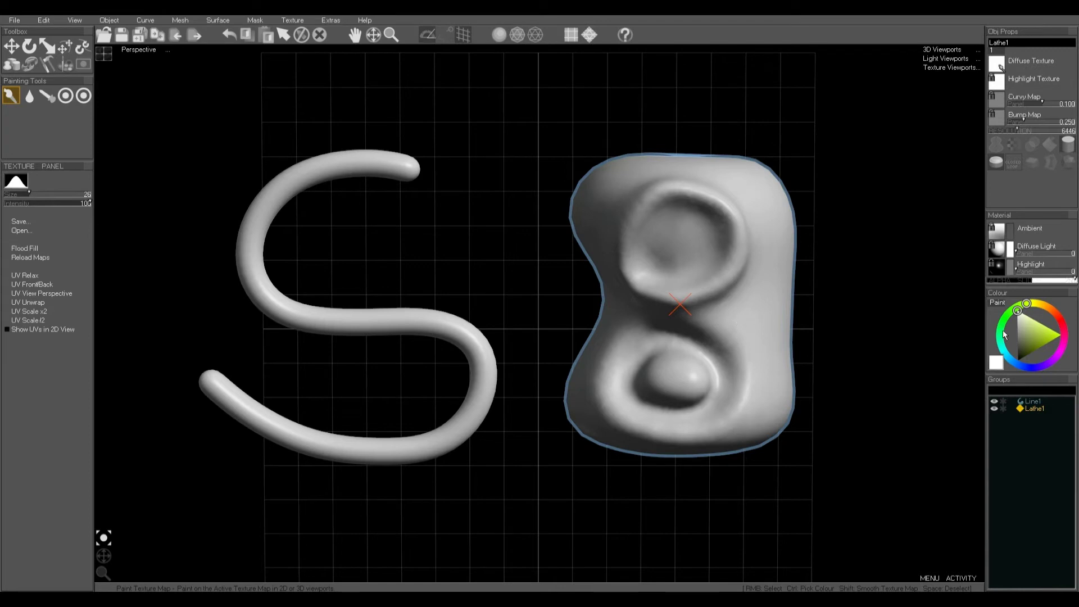
pyautogui.click(1063, 327)
pyautogui.click(1061, 335)
pyautogui.moveTo(681, 240)
pyautogui.mouseDown()
pyautogui.moveTo(709, 248)
pyautogui.moveTo(743, 291)
pyautogui.moveTo(729, 344)
pyautogui.moveTo(655, 388)
pyautogui.moveTo(731, 383)
pyautogui.moveTo(623, 315)
pyautogui.moveTo(674, 245)
pyautogui.moveTo(694, 251)
pyautogui.mouseUp()
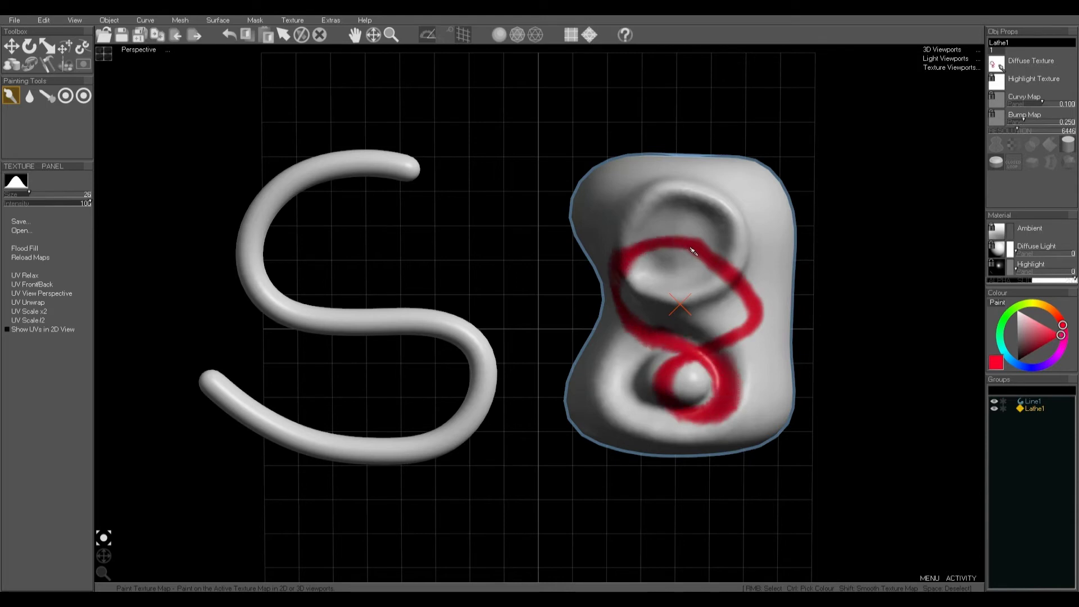
# Step: Paint a green ring over the upper sculpted rim of the lathe object, and deselect it
pyautogui.click(1009, 313)
pyautogui.moveTo(691, 190)
pyautogui.mouseDown()
pyautogui.moveTo(637, 212)
pyautogui.moveTo(619, 264)
pyautogui.moveTo(662, 298)
pyautogui.moveTo(711, 289)
pyautogui.moveTo(742, 261)
pyautogui.moveTo(741, 222)
pyautogui.moveTo(681, 192)
pyautogui.mouseUp()
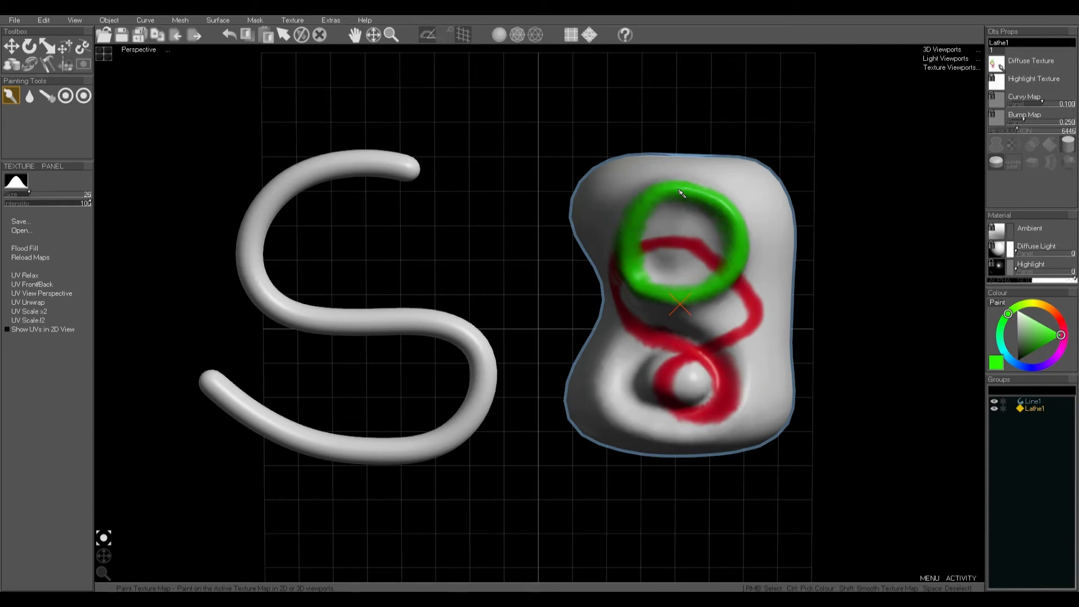
pyautogui.press('space')
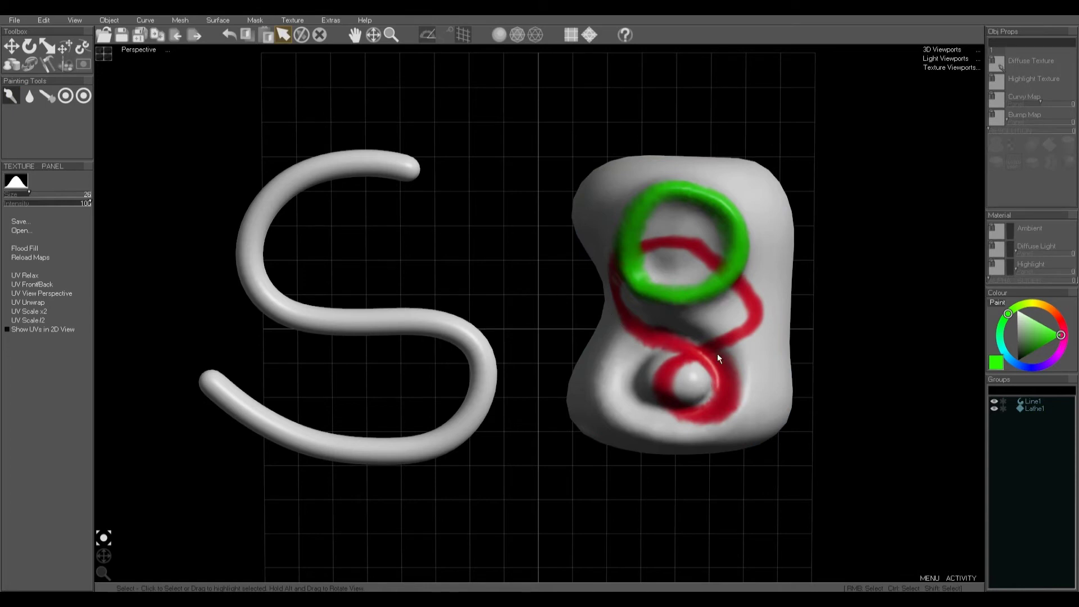
# Step: Select the lathe object from the object list and deselect it
pyautogui.click(993, 400)
pyautogui.click(1033, 410)
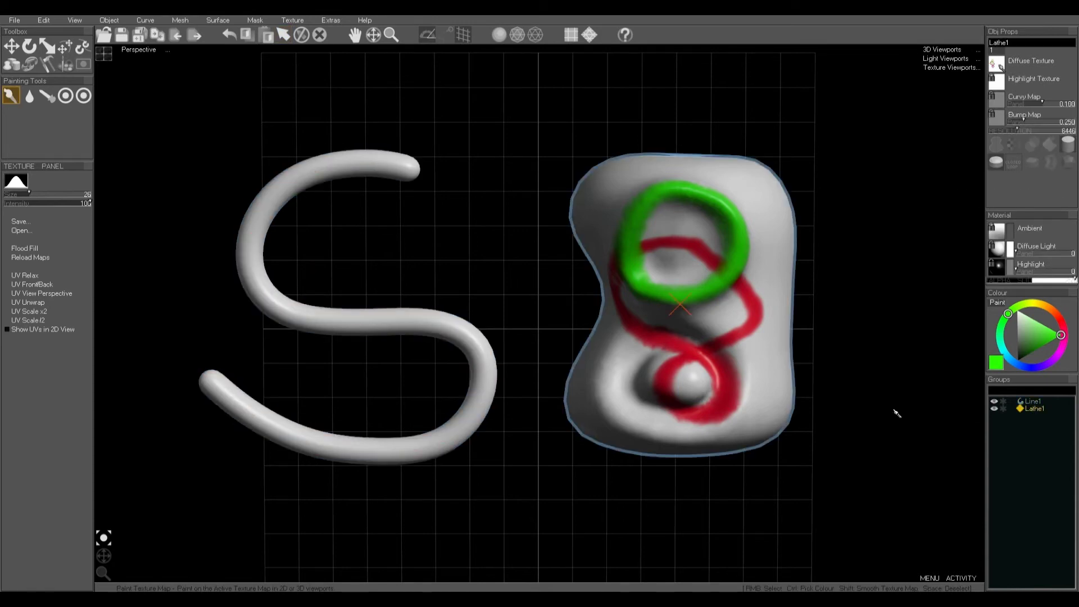
pyautogui.press('space')
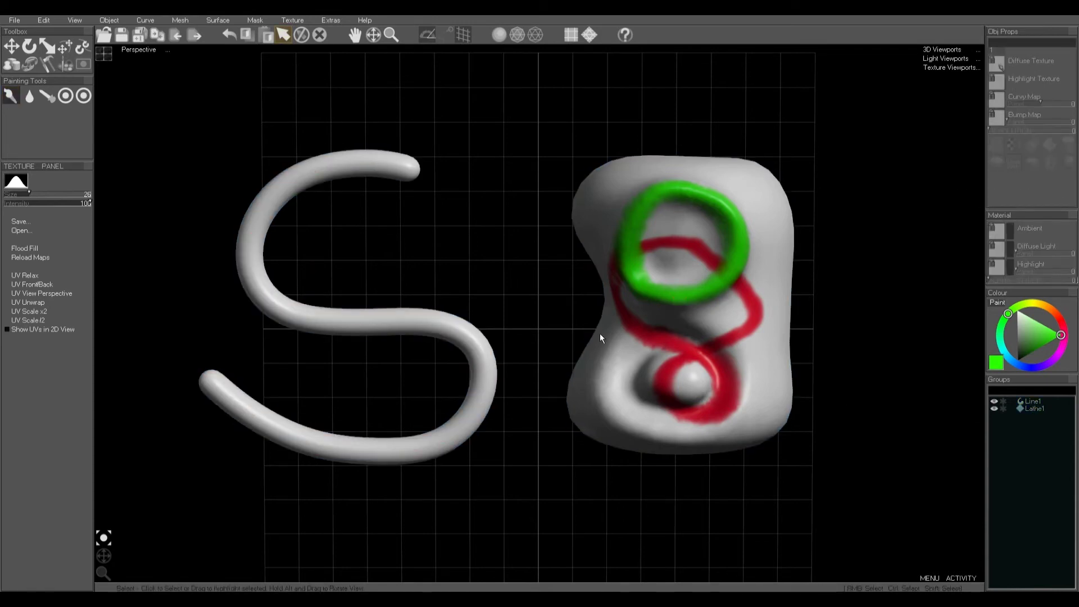
# Step: Ready the sphere creation tool, and hide the lathe object and the S-shaped tube
pyautogui.click(12, 64)
pyautogui.click(48, 113)
pyautogui.rightClick(623, 339)
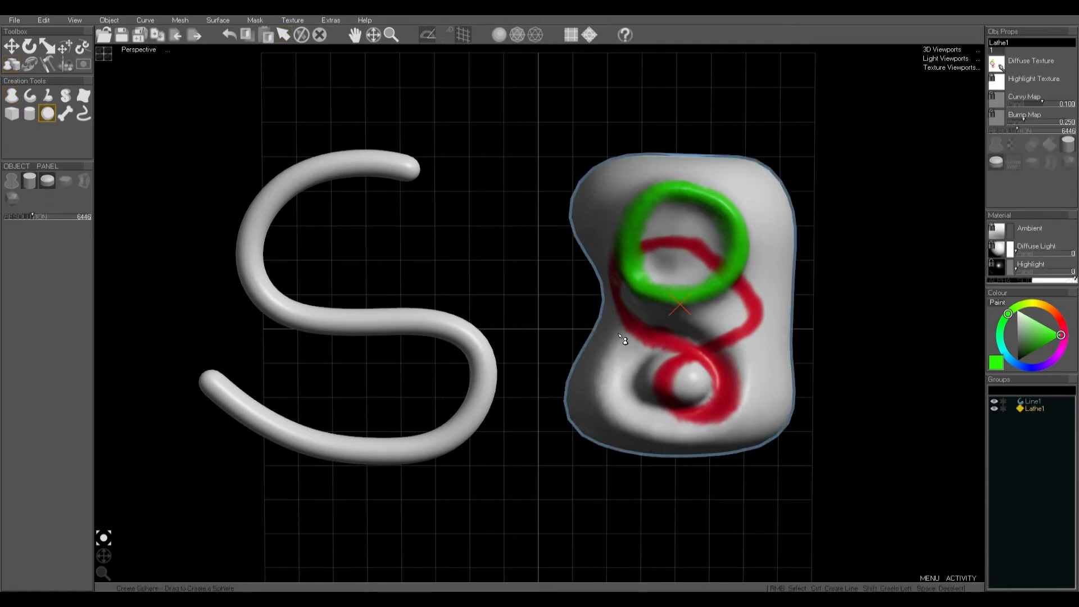
pyautogui.press('h')
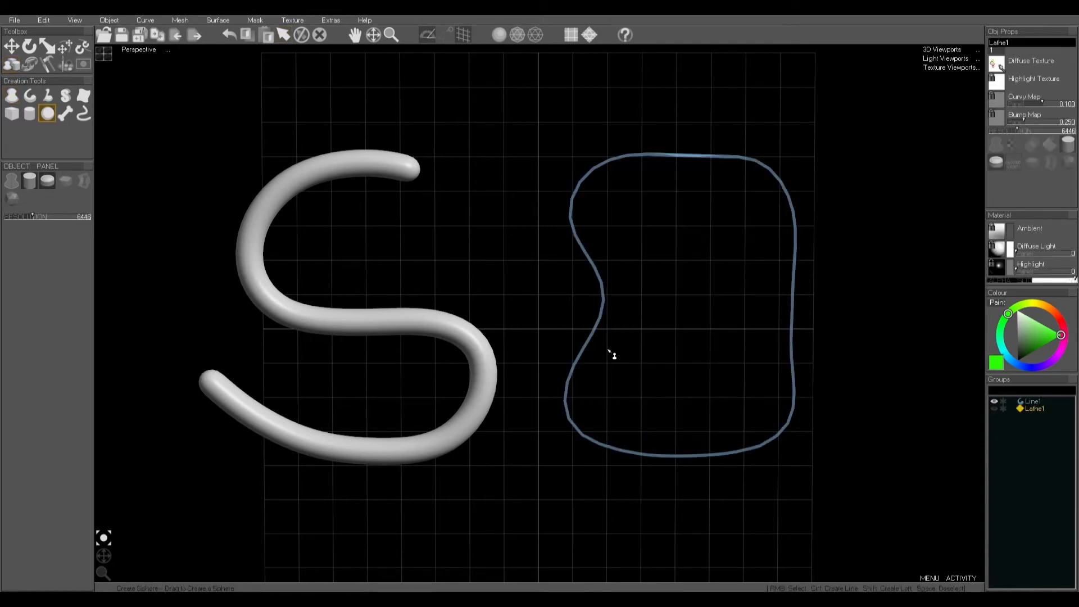
pyautogui.rightClick(494, 337)
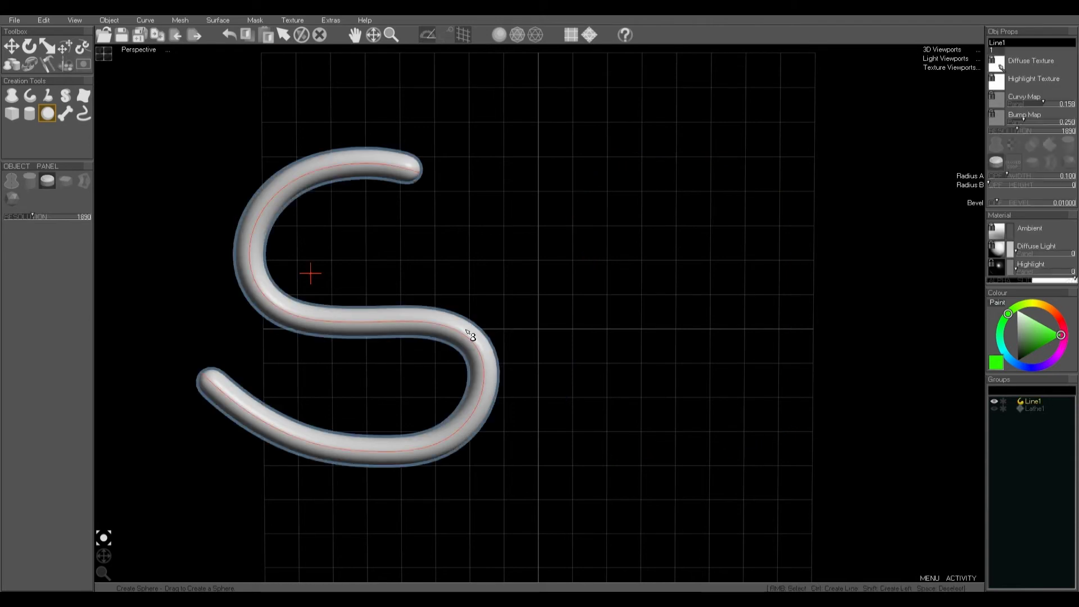
pyautogui.press('h')
pyautogui.press('space')
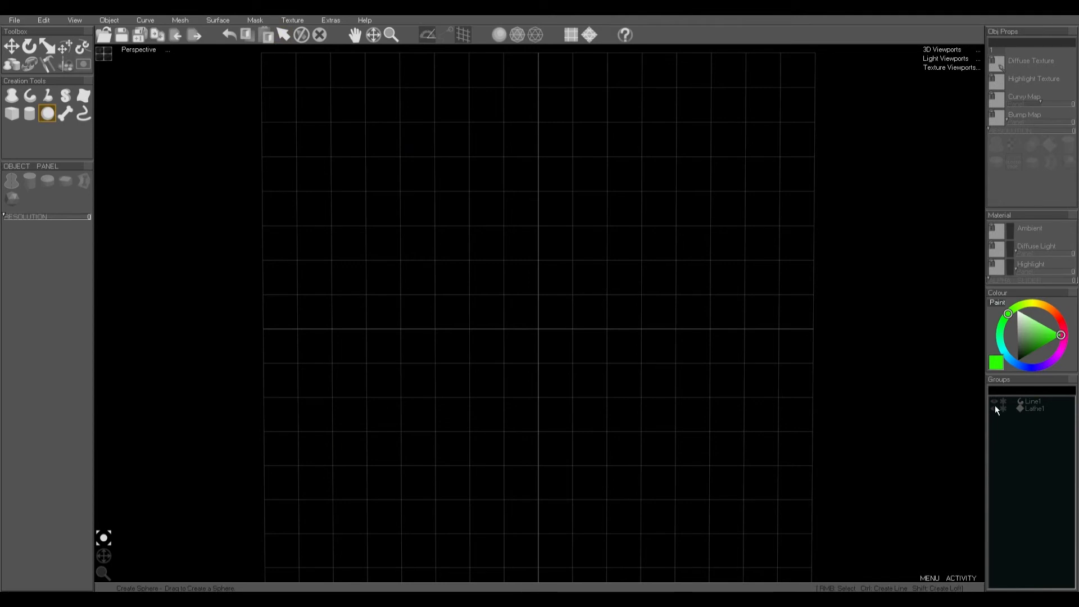
# Step: Select the hidden tube and lathe object by name and make both visible again
pyautogui.click(1034, 403)
pyautogui.click(1034, 408)
pyautogui.click(1036, 402)
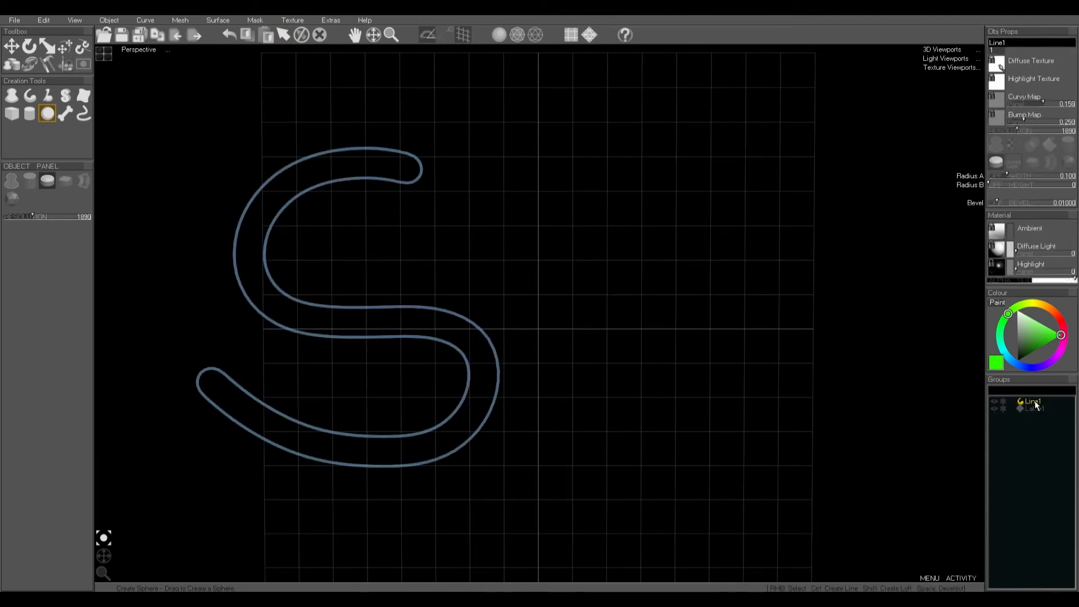
pyautogui.click(1036, 409)
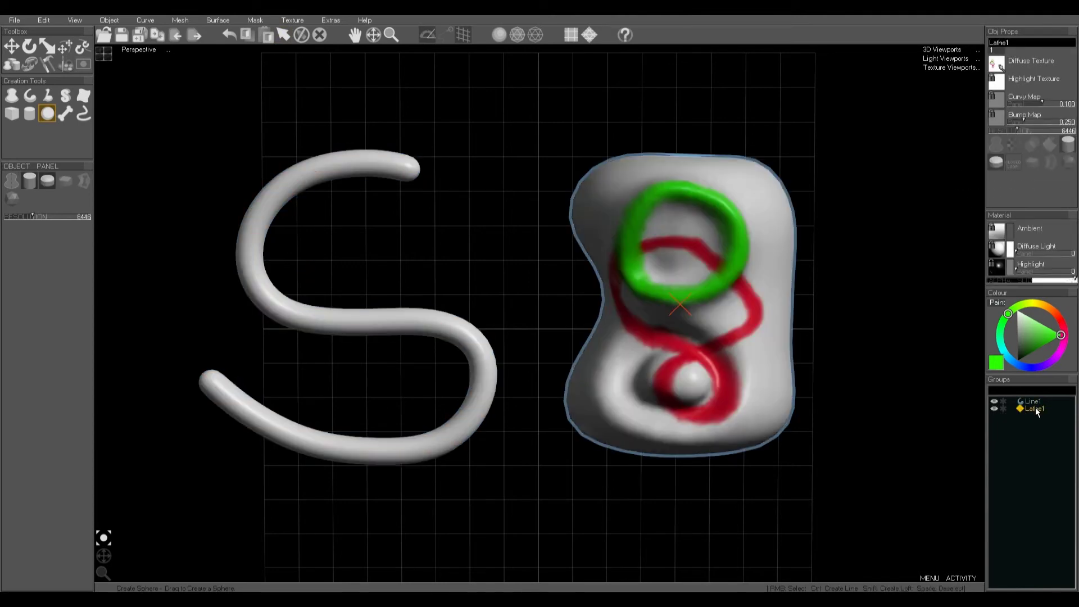
# Step: Hide Line1 and Lathe1 using their visibility toggles, and clear the selection
pyautogui.click(995, 401)
pyautogui.click(995, 409)
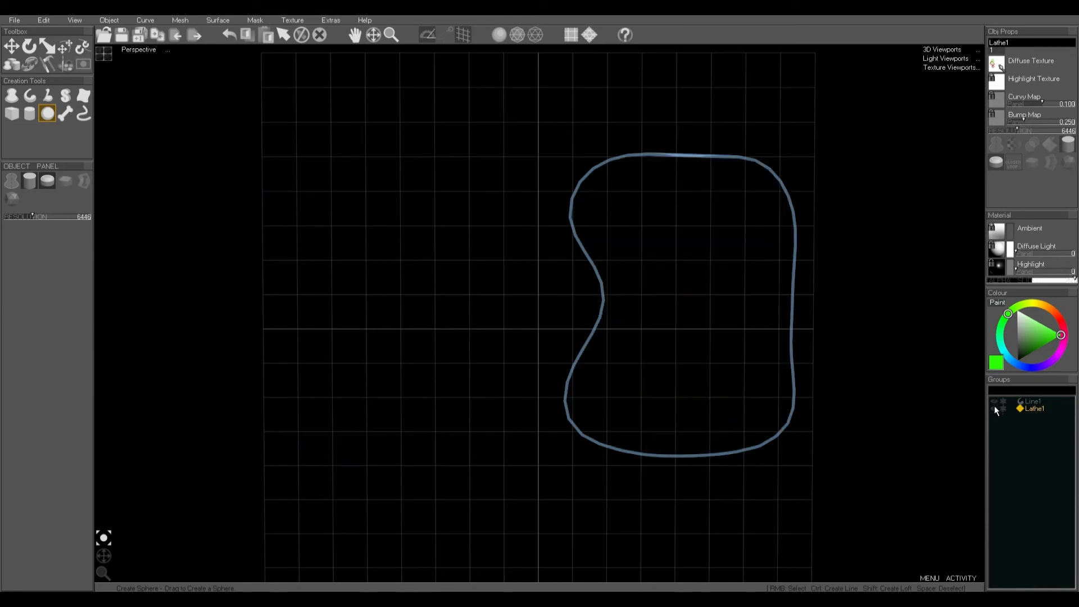
pyautogui.click(1017, 426)
# Step: Create a snowman of three stacked spheres decreasing in size, with radius about 0.625 for the lowest and 0.3 for the highest
pyautogui.click(47, 113)
pyautogui.moveTo(448, 376); pyautogui.dragTo(620, 518)
pyautogui.moveTo(470, 284); pyautogui.dragTo(590, 396)
pyautogui.moveTo(490, 214); pyautogui.dragTo(571, 304)
# Step: Nest the spheres as a parent chain from largest to smallest, and move the whole stack through its parent sphere
pyautogui.moveTo(1038, 424)
pyautogui.mouseDown()
pyautogui.moveTo(1036, 415)
pyautogui.moveTo(1042, 427)
pyautogui.mouseUp()
pyautogui.click(1038, 416)
pyautogui.press('m')
pyautogui.moveTo(544, 430); pyautogui.dragTo(579, 417)
# Step: Select all three spheres, align their centres on one vertical axis, and move the stack slightly up and to the right
pyautogui.press('e')
pyautogui.keyDown('shift'); pyautogui.click(1048, 424); pyautogui.keyUp('shift')
pyautogui.keyDown('shift'); pyautogui.click(1049, 432); pyautogui.keyUp('shift')
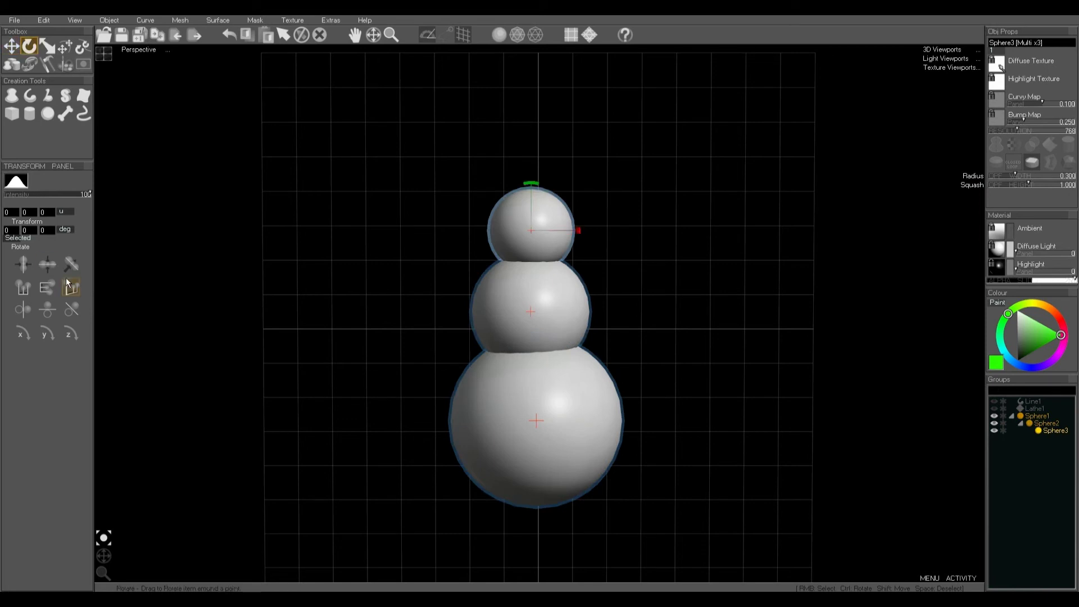
pyautogui.click(23, 265)
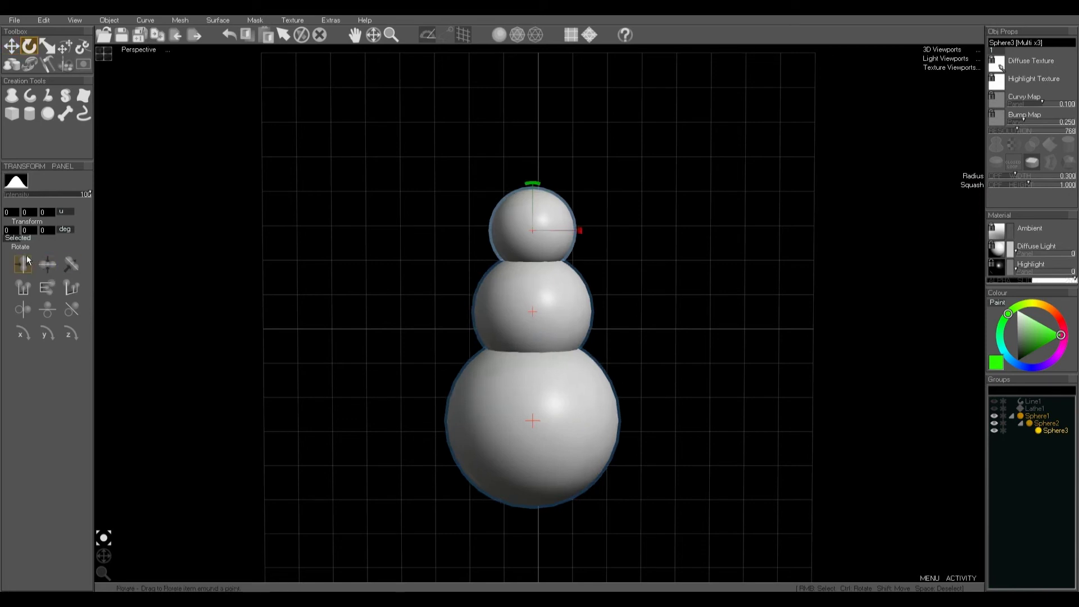
pyautogui.keyDown('shift'); pyautogui.moveTo(531, 319); pyautogui.dragTo(541, 305); pyautogui.keyUp('shift')
pyautogui.click(657, 335)
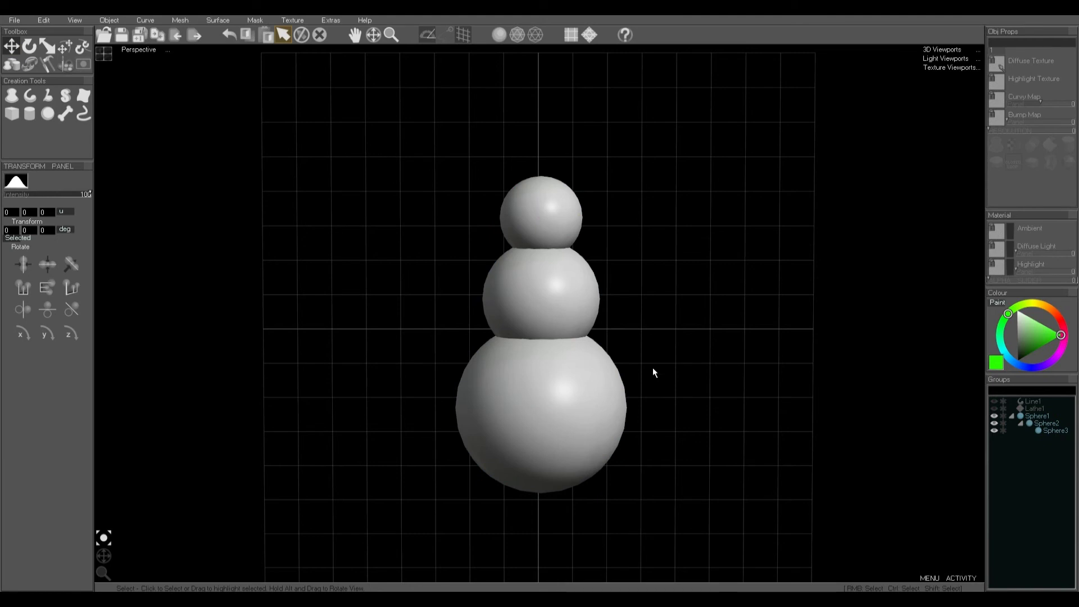
# Step: Collapse the Sphere1 hierarchy and hide it, and show Lathe1 and Line1 again with nothing selected
pyautogui.click(1013, 416)
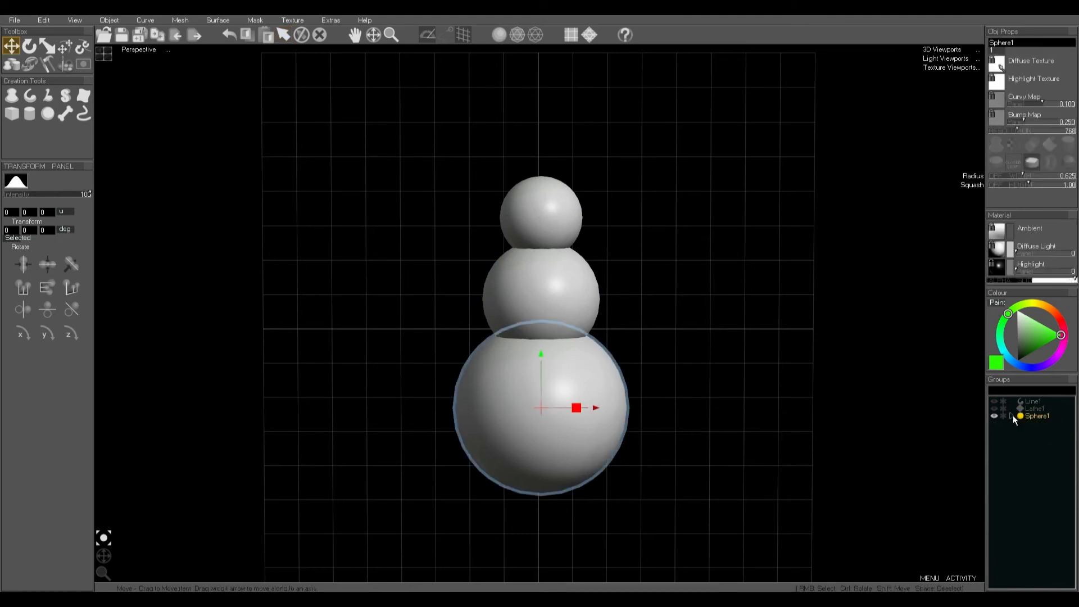
pyautogui.click(994, 416)
pyautogui.click(993, 409)
pyautogui.click(994, 401)
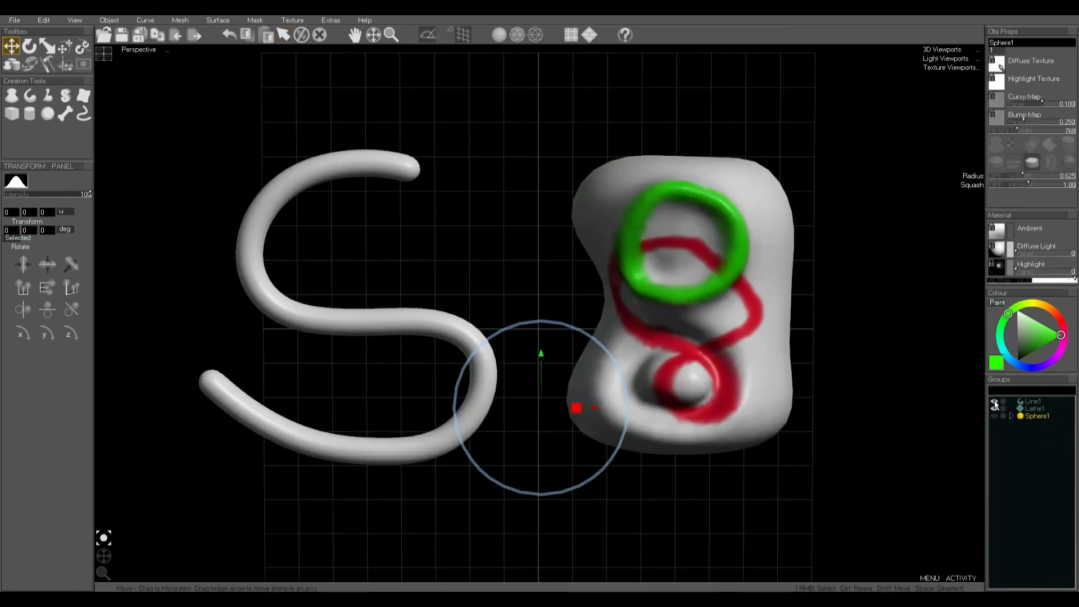
pyautogui.click(786, 463)
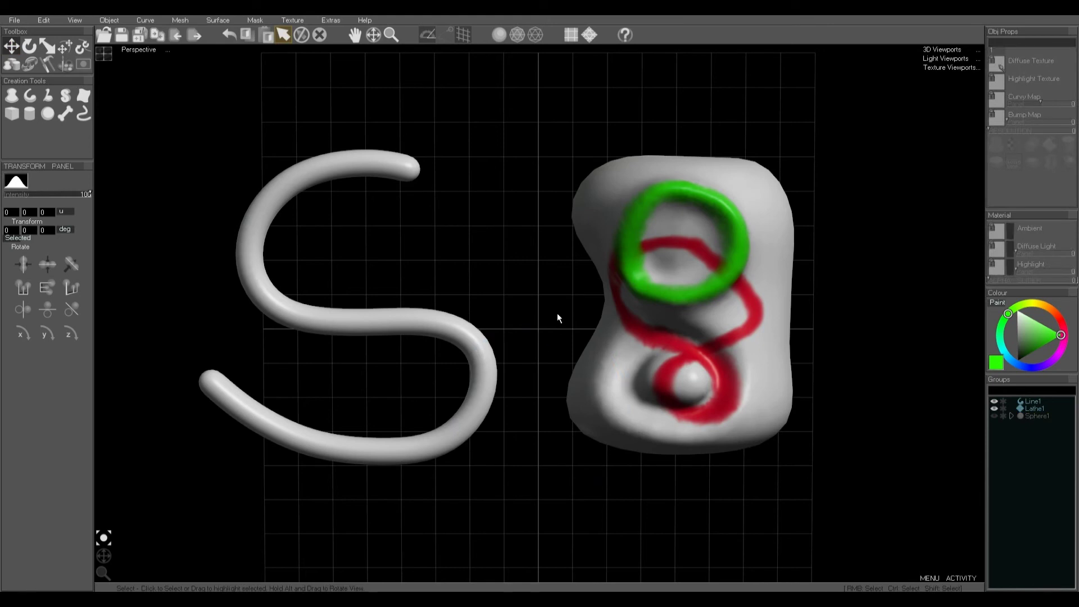
# Step: Create a cube in the empty space below and left of the S-shaped tube
pyautogui.scroll(-5, 600, 360)
pyautogui.moveTo(536, 366); pyautogui.dragTo(523, 277, button='middle')
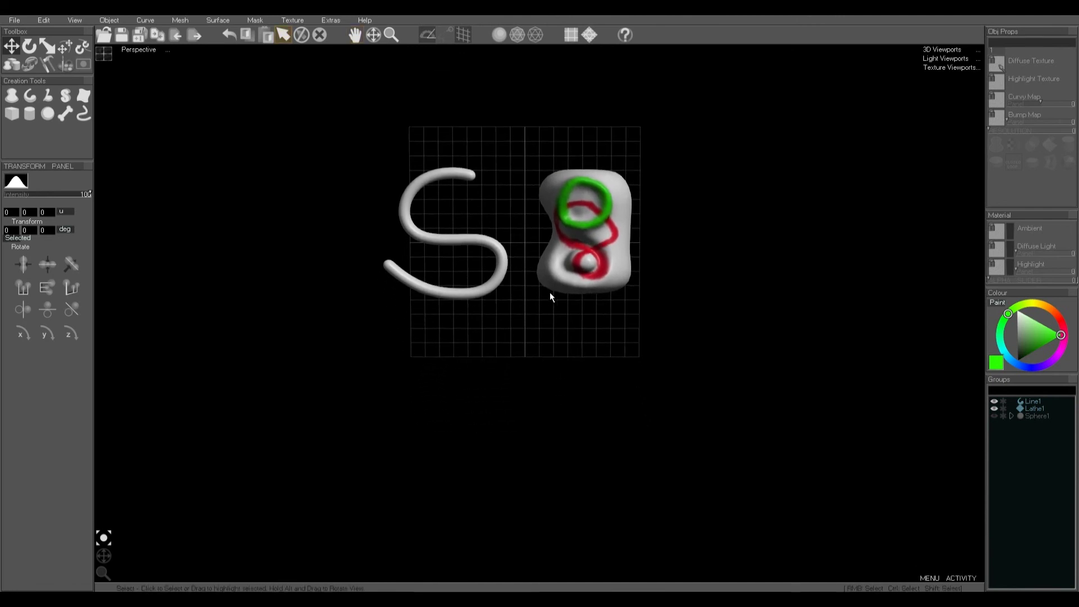
pyautogui.moveTo(510, 349); pyautogui.dragTo(502, 319, button='middle')
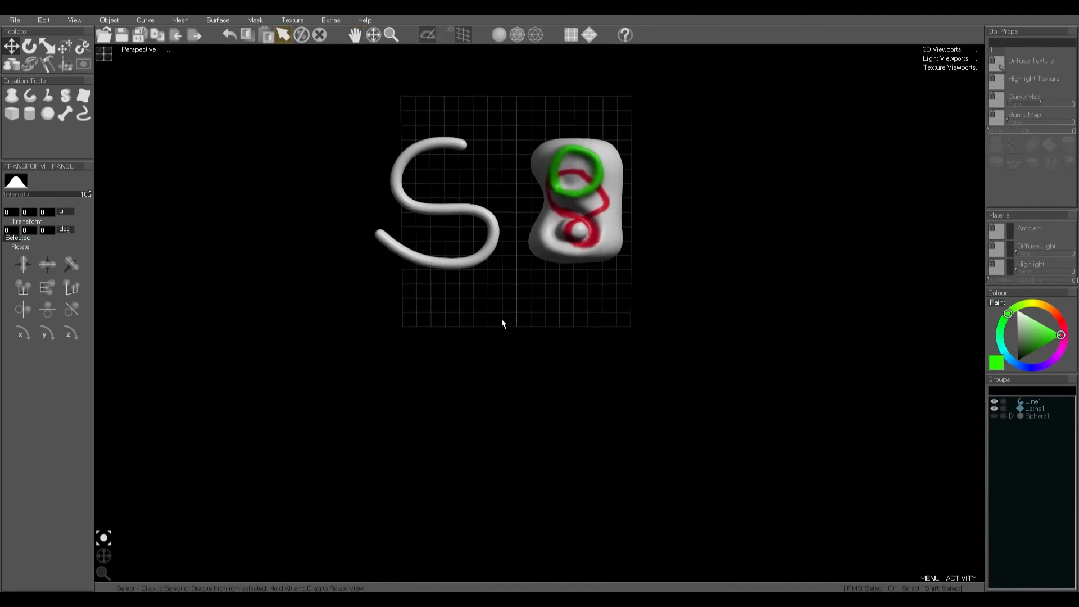
pyautogui.click(18, 116)
pyautogui.moveTo(296, 346); pyautogui.dragTo(340, 402)
# Step: Create a cylinder and a sphere in a row to the right of the cube
pyautogui.click(29, 114)
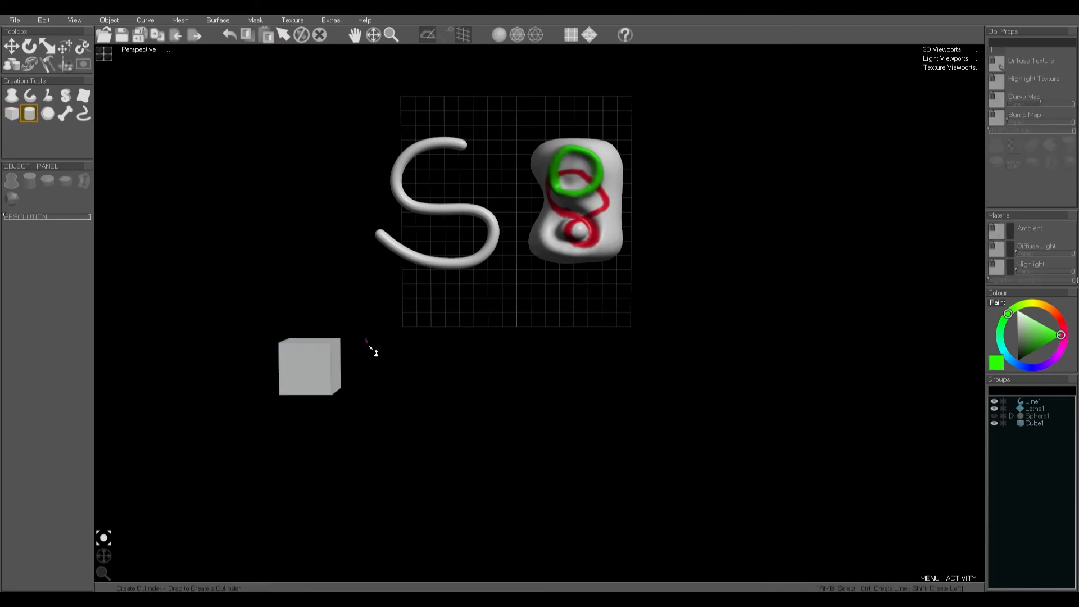
pyautogui.moveTo(369, 345); pyautogui.dragTo(419, 403)
pyautogui.click(48, 113)
pyautogui.moveTo(431, 336); pyautogui.dragTo(499, 403)
# Step: Draw a freehand slab with a notched, rounded outline to the right of the new sphere
pyautogui.click(65, 96)
pyautogui.moveTo(551, 338)
pyautogui.mouseDown()
pyautogui.moveTo(542, 337)
pyautogui.moveTo(537, 400)
pyautogui.moveTo(578, 356)
pyautogui.moveTo(547, 356)
pyautogui.moveTo(556, 347)
pyautogui.mouseUp()
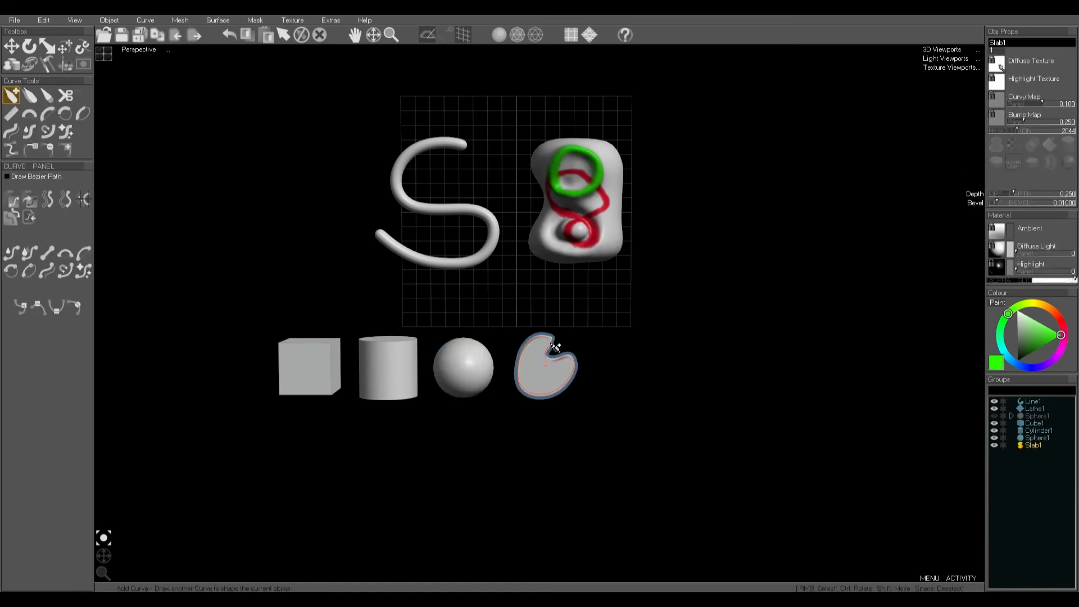
# Step: Start creating another object from a drawn shape with the next creation tool
pyautogui.click(13, 67)
pyautogui.click(49, 97)
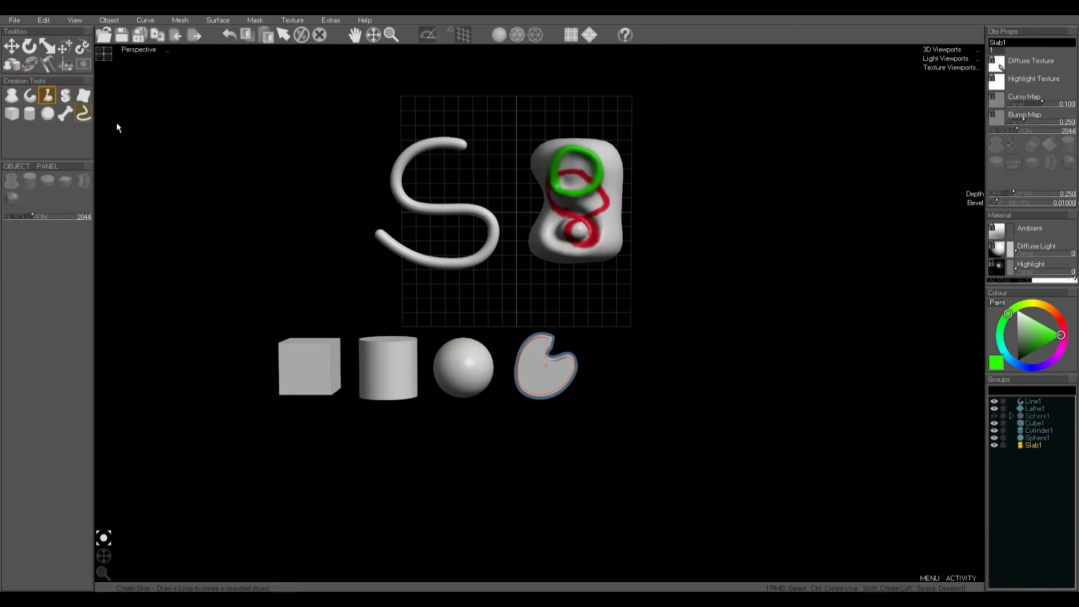